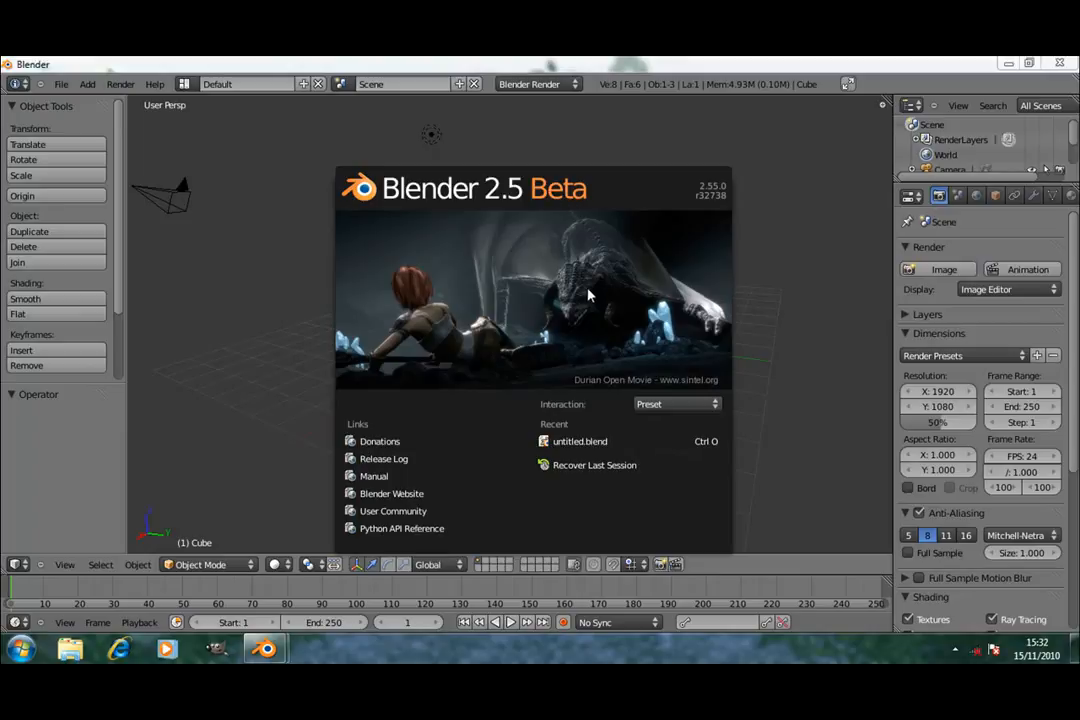
# Step: Dismiss the splash screen to reveal the default cube scene
pyautogui.click(699, 405)
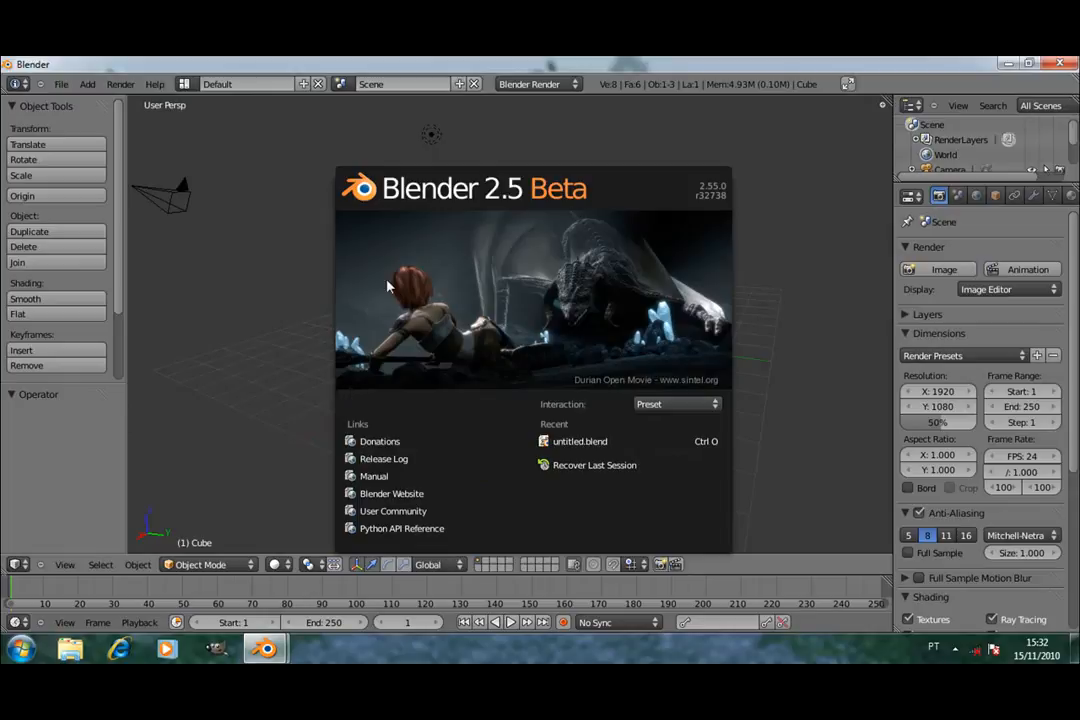
pyautogui.click(254, 203)
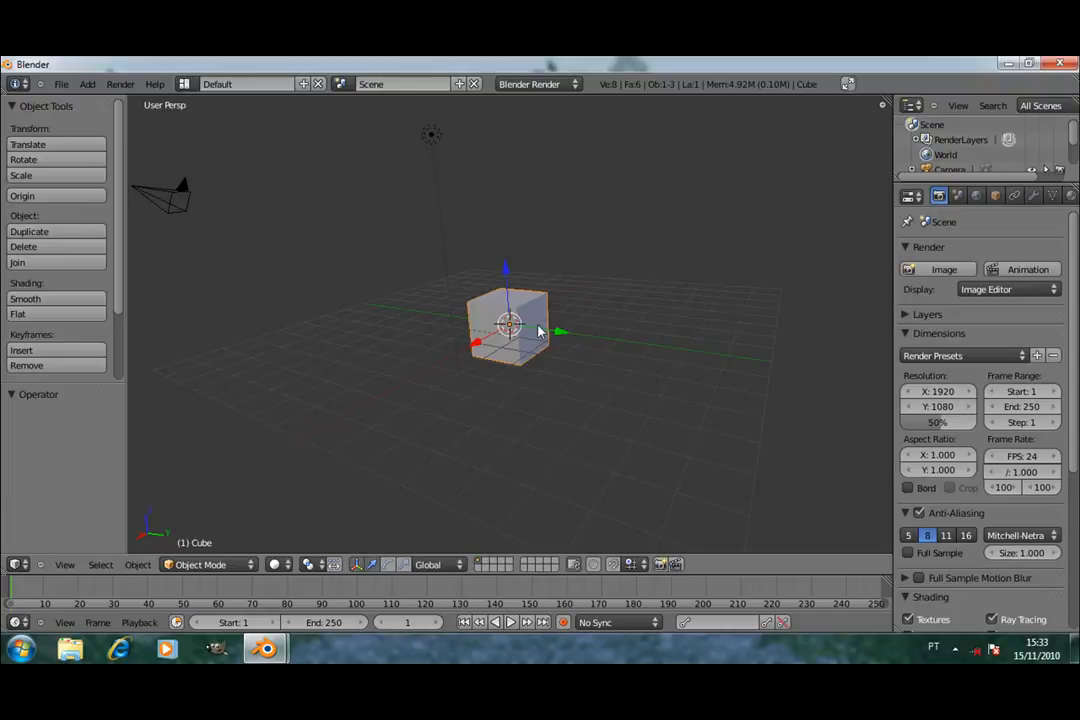
pyautogui.scroll(5, 508, 328)
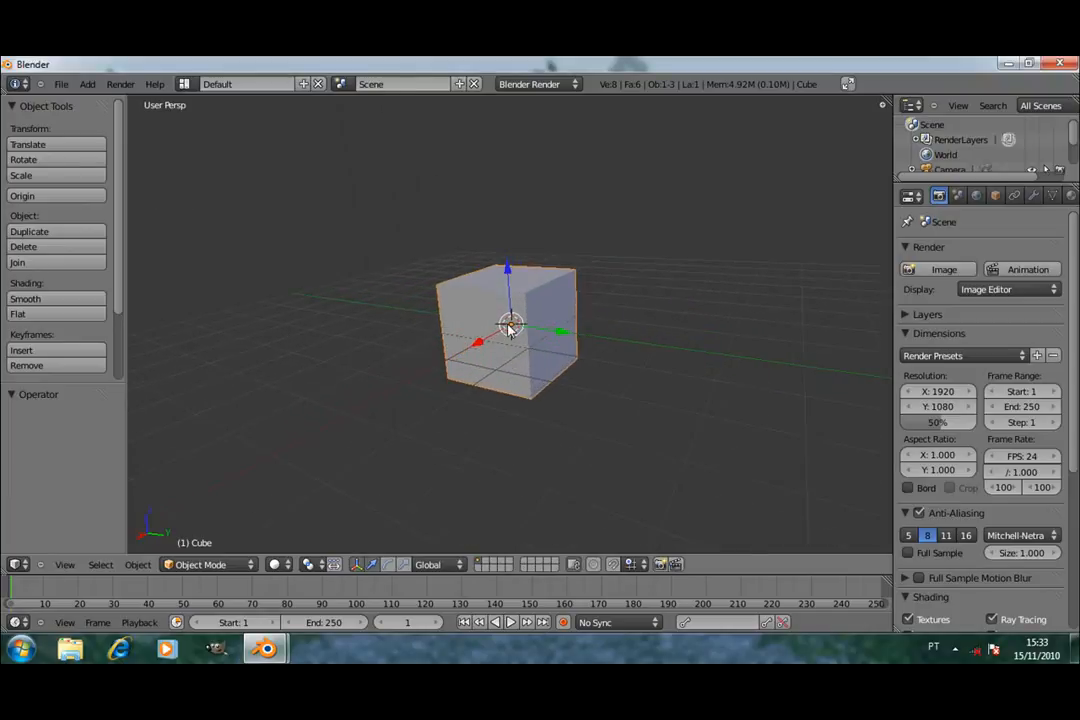
pyautogui.scroll(-5, 509, 330)
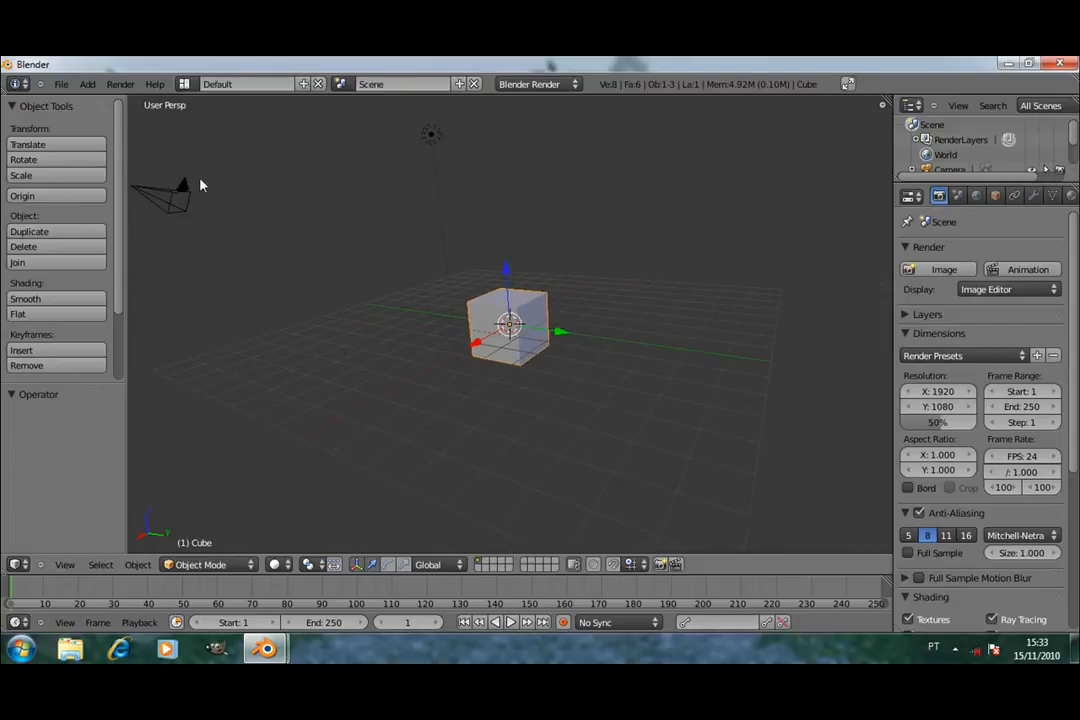
# Step: Open the User Preferences window and move it to the middle of the screen
pyautogui.click(61, 85)
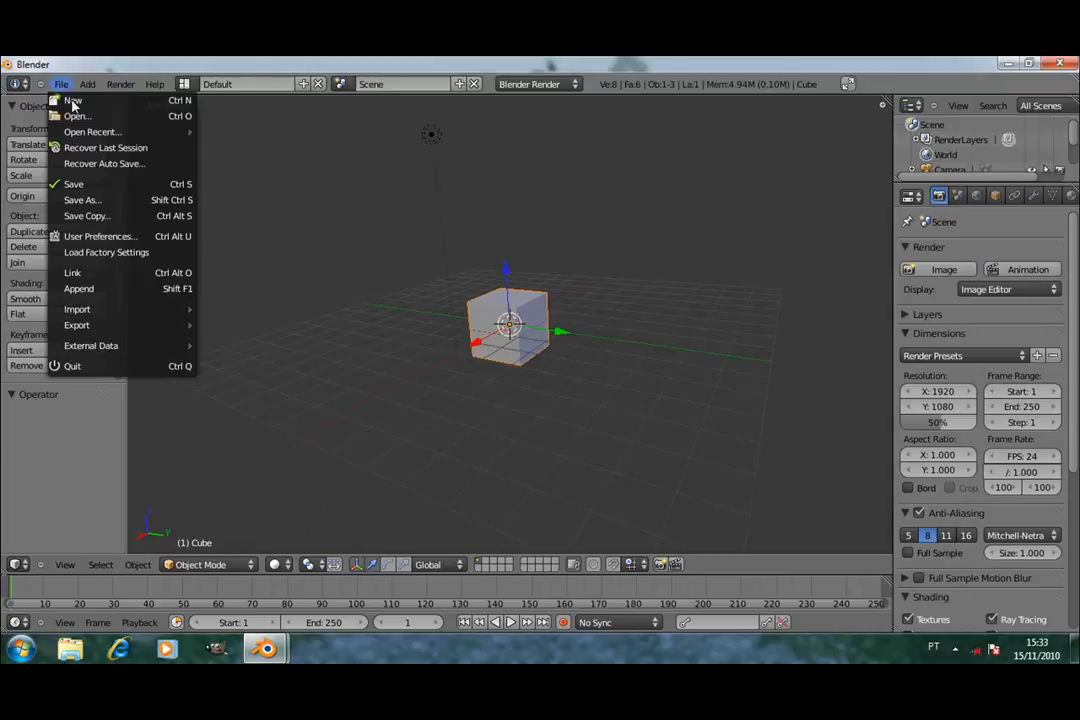
pyautogui.click(129, 237)
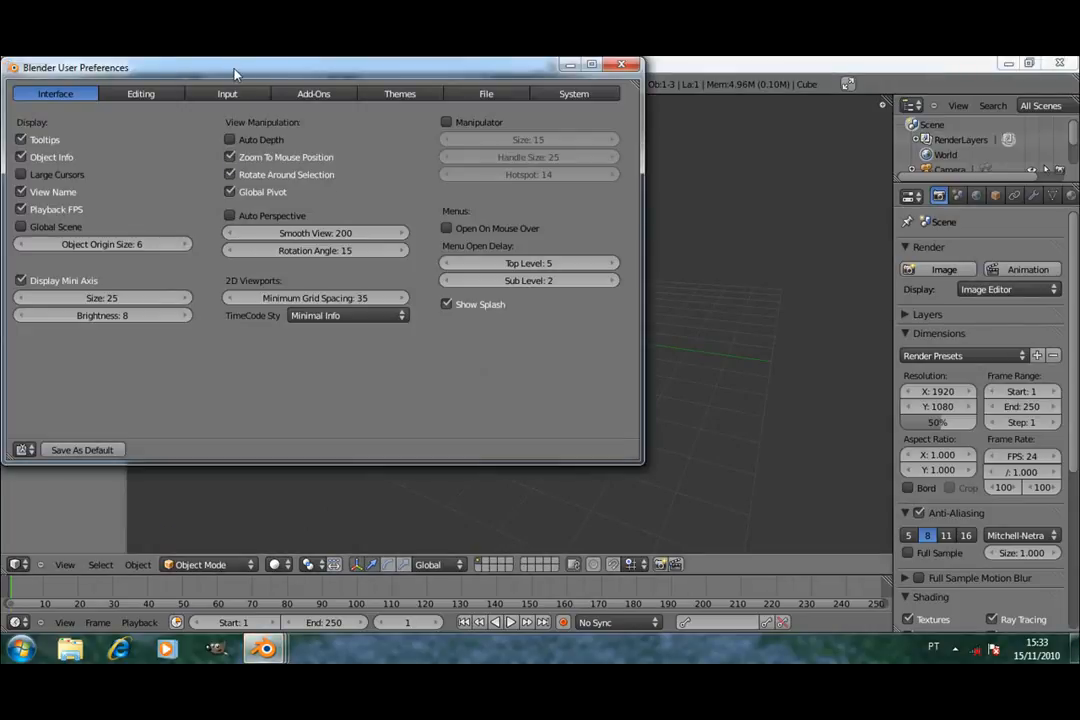
pyautogui.moveTo(235, 73); pyautogui.dragTo(400, 151)
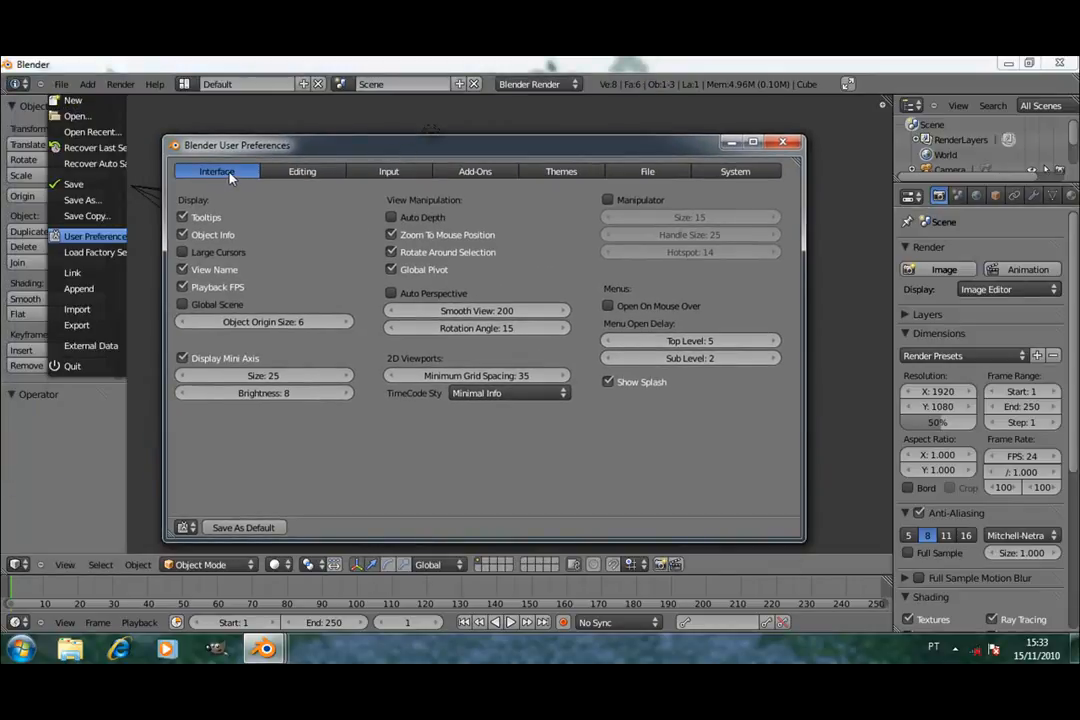
# Step: Switch the Zoom To Mouse Position and Rotate Around Selection view options off and back on
pyautogui.click(391, 252)
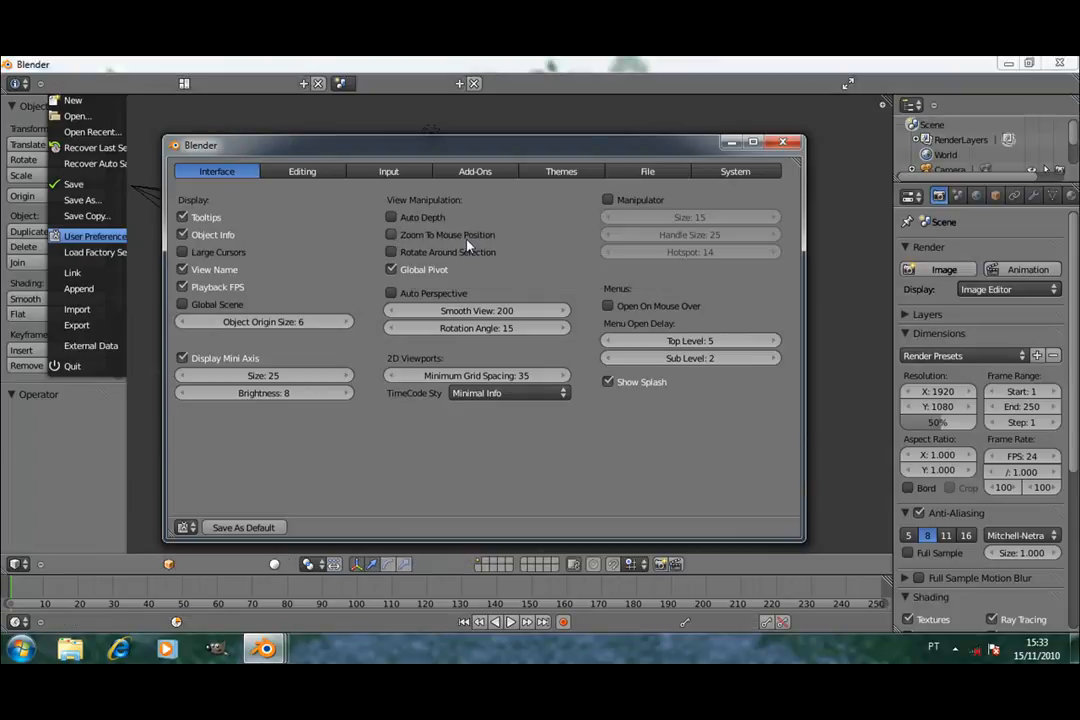
pyautogui.moveTo(464, 147); pyautogui.dragTo(829, 103)
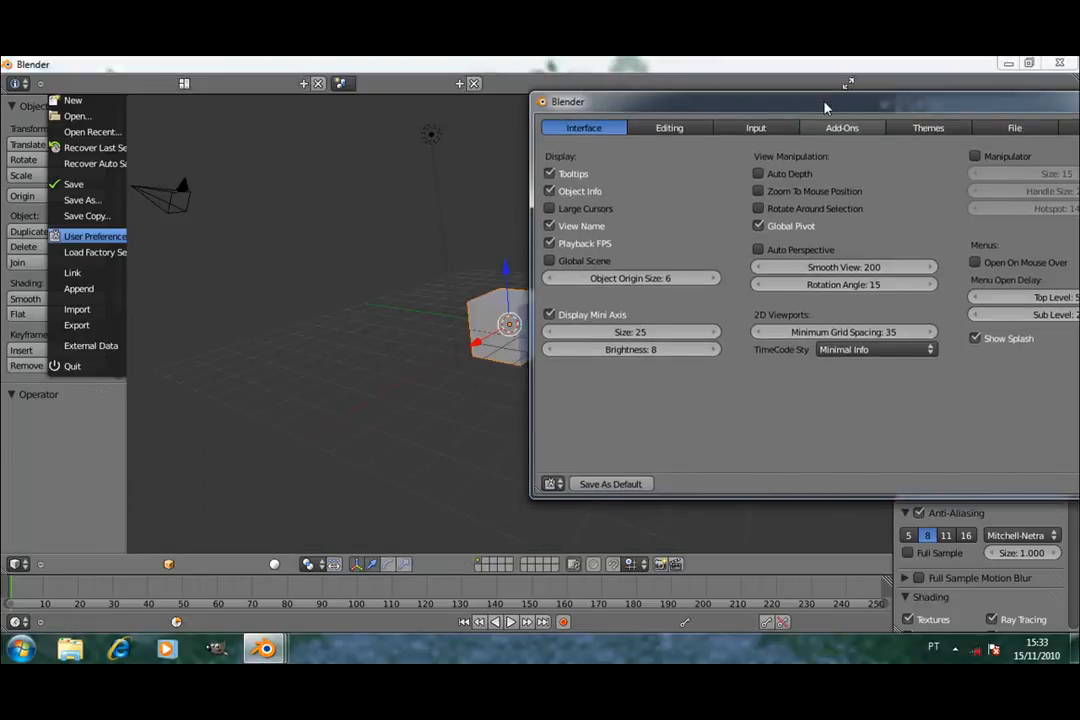
pyautogui.click(759, 191)
pyautogui.click(758, 208)
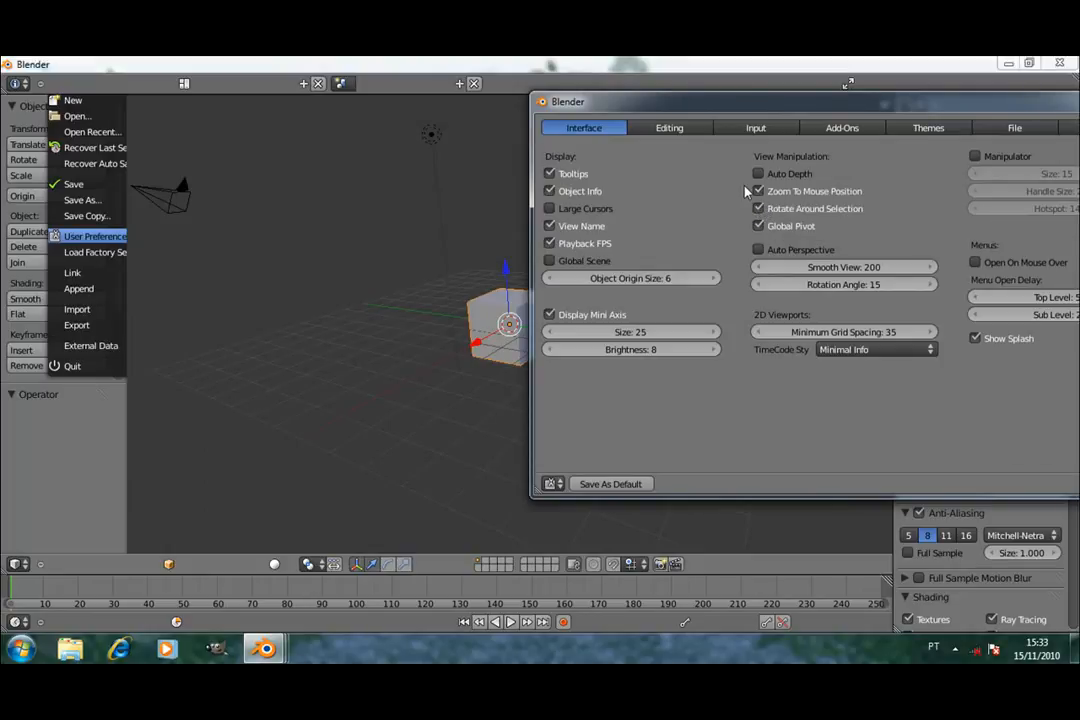
pyautogui.moveTo(747, 105); pyautogui.dragTo(394, 124)
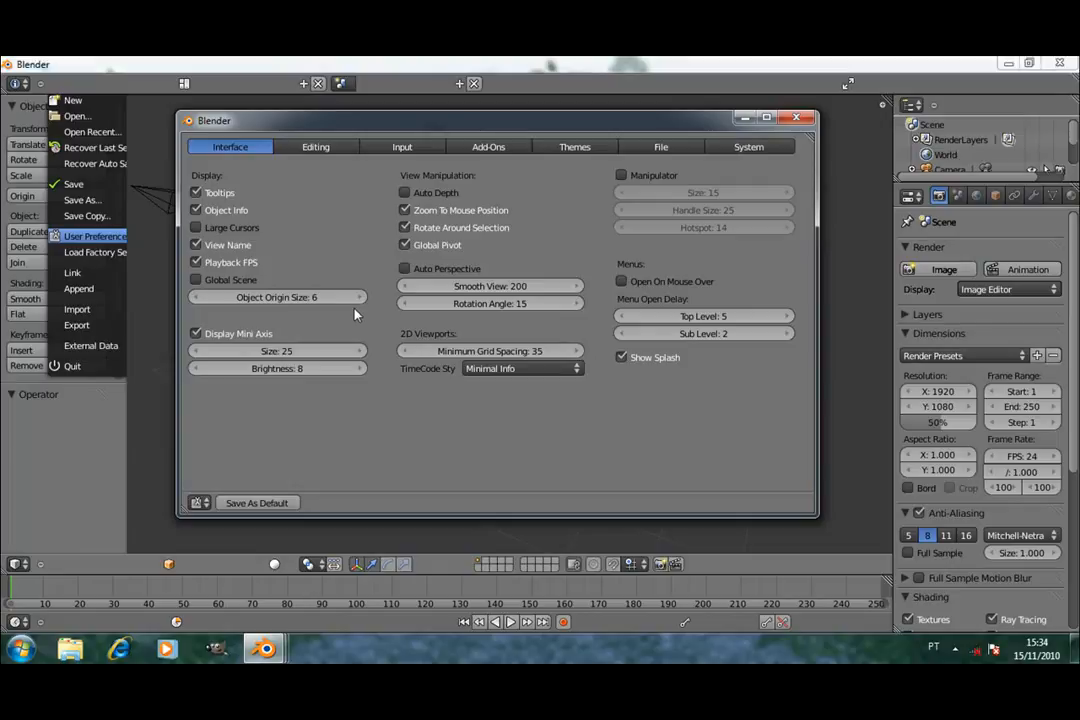
# Step: Look over the Editing and Input preferences
pyautogui.click(315, 149)
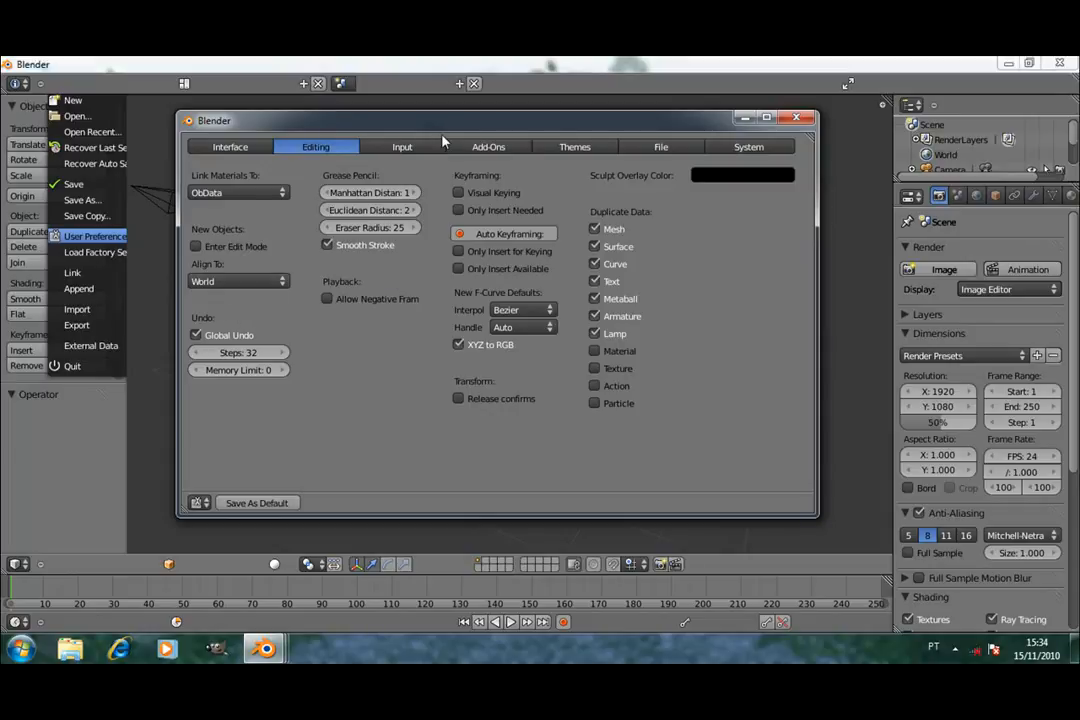
pyautogui.moveTo(428, 130); pyautogui.dragTo(593, 145)
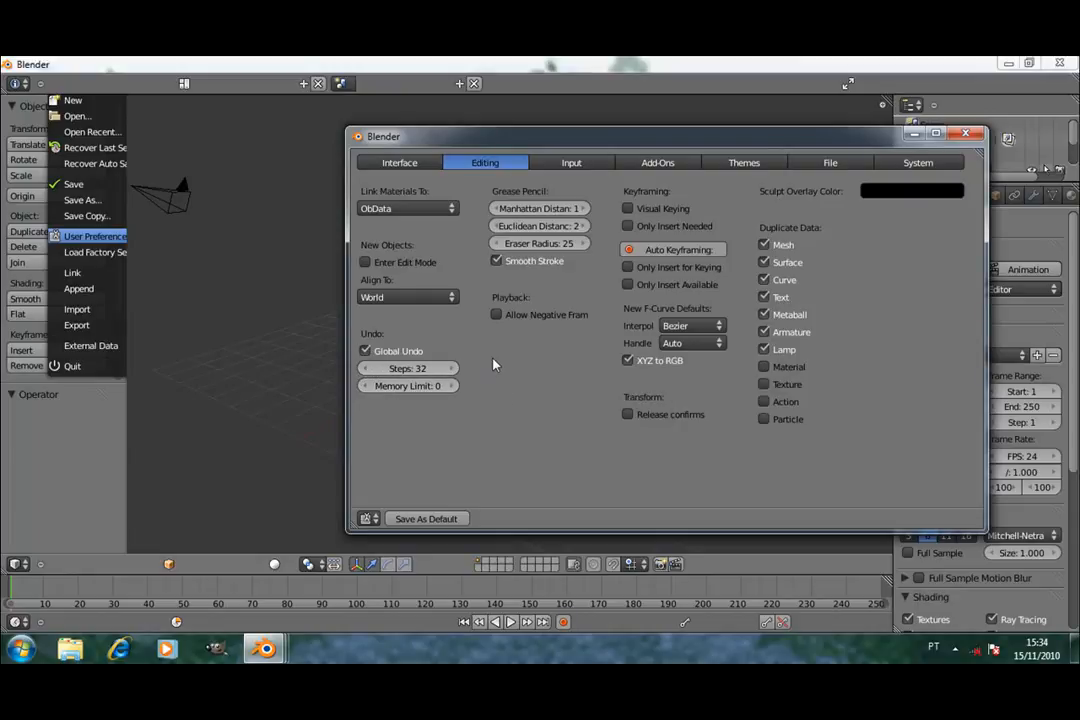
pyautogui.click(572, 163)
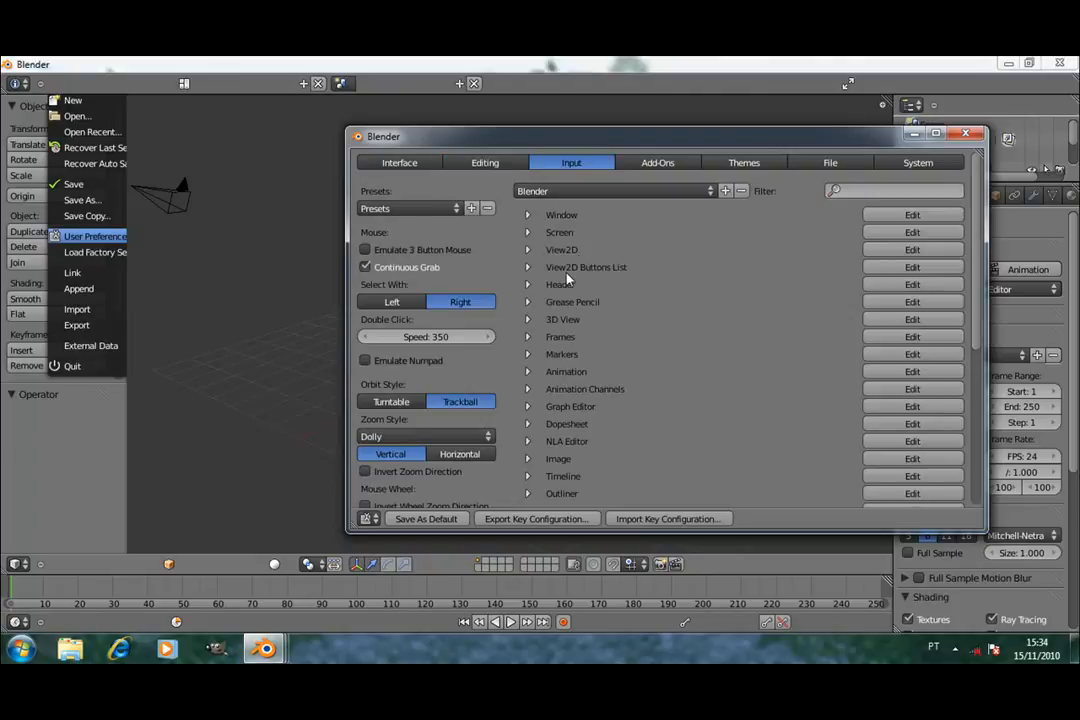
# Step: Enable the Import/Export: Import Images as Planes add-on
pyautogui.click(656, 170)
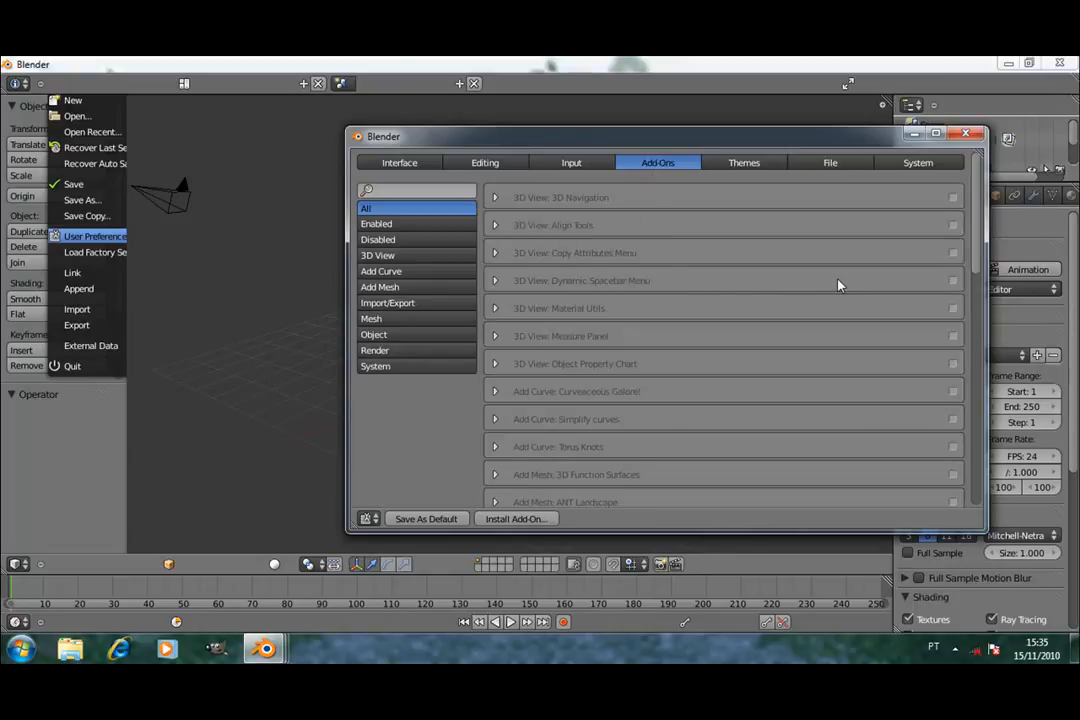
pyautogui.scroll(-8, 711, 246)
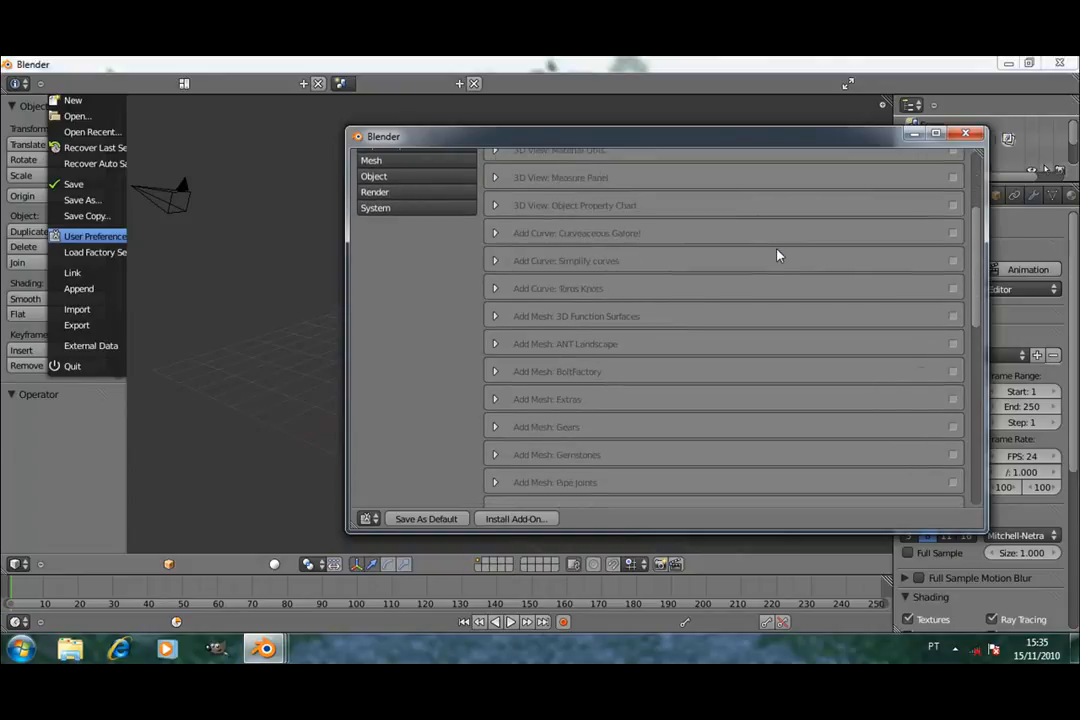
pyautogui.scroll(-5, 822, 272)
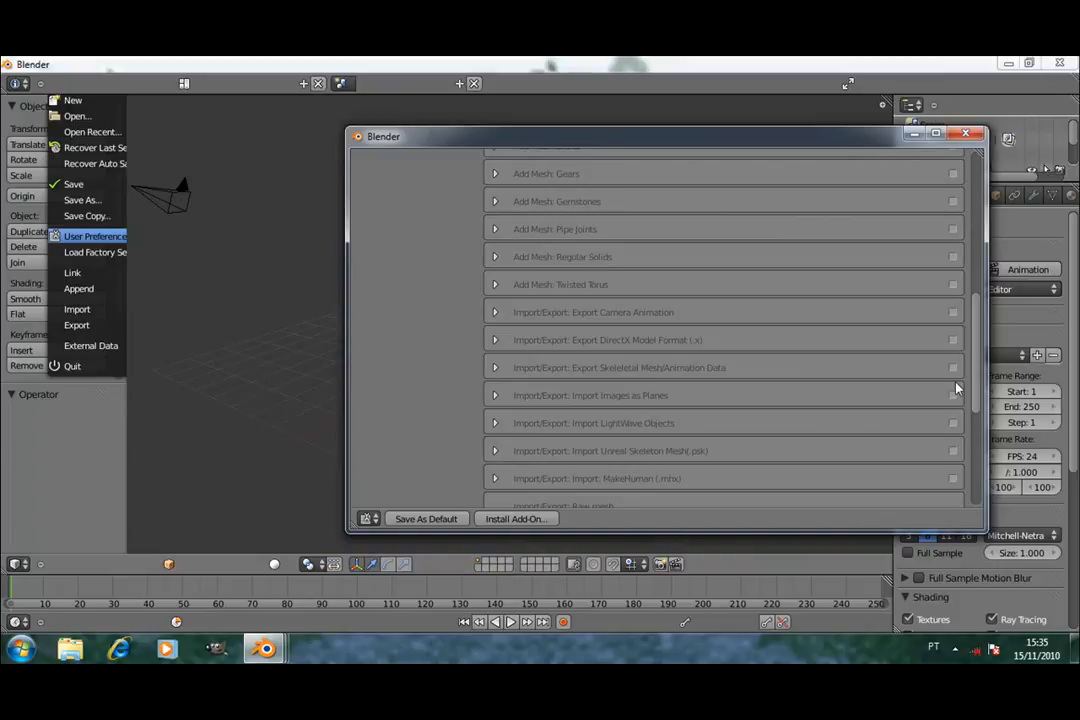
pyautogui.click(954, 397)
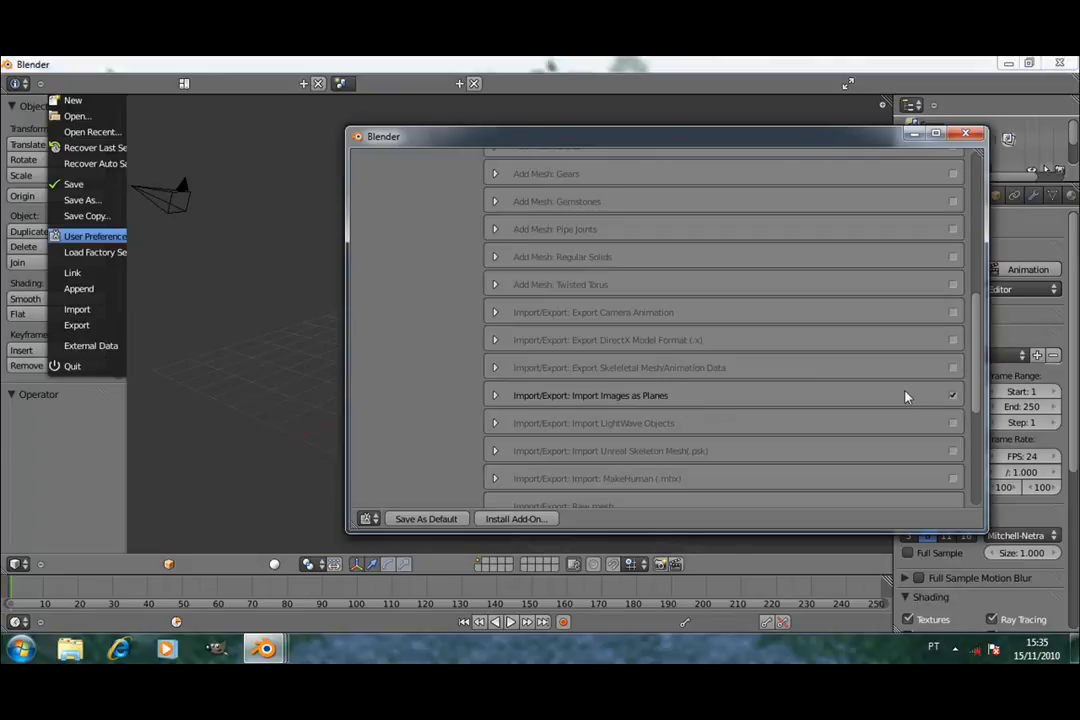
# Step: Look through the rest of the add-on list and disable the Import Images as Planes add-on again
pyautogui.scroll(-3, 905, 395)
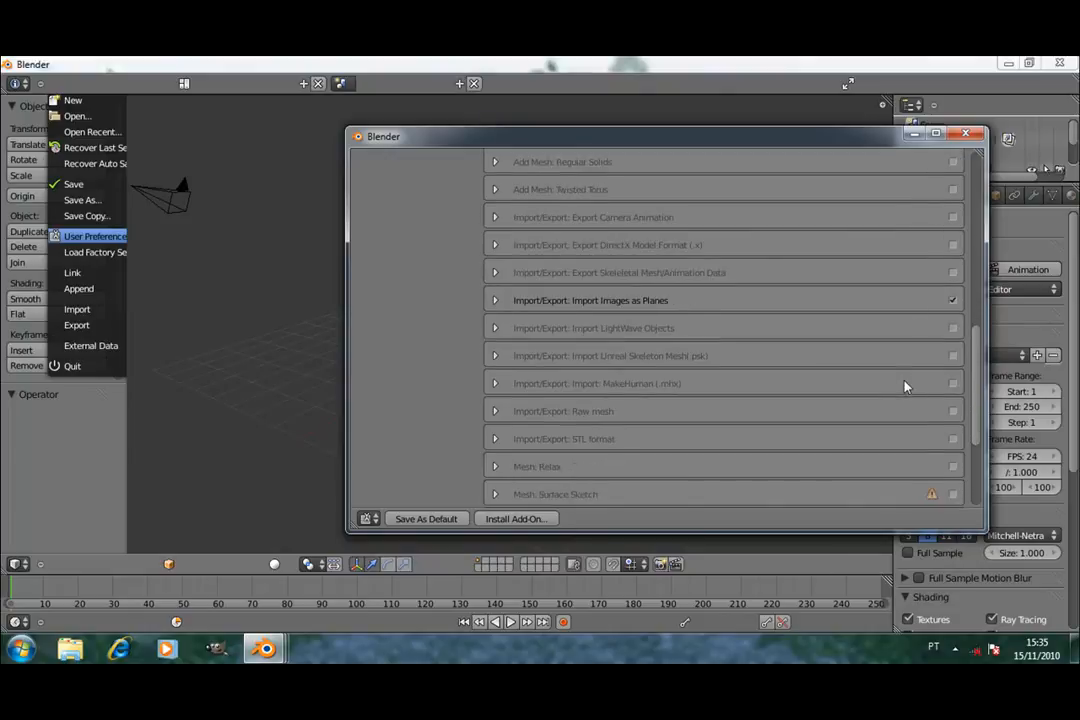
pyautogui.scroll(-4, 945, 470)
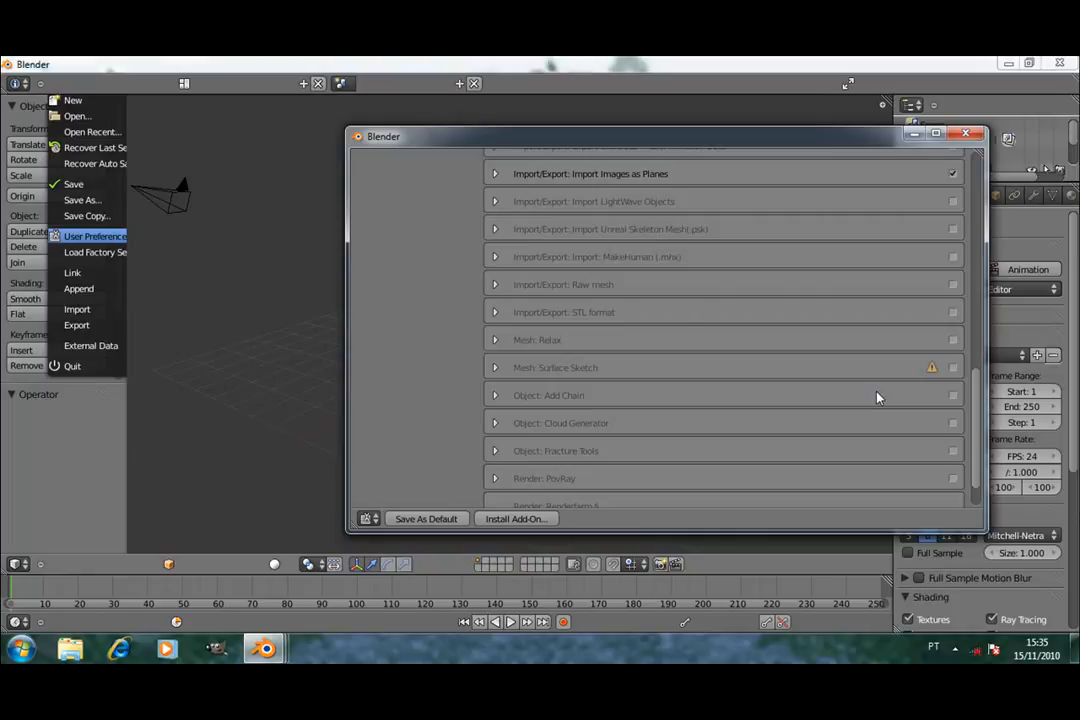
pyautogui.scroll(-2, 877, 397)
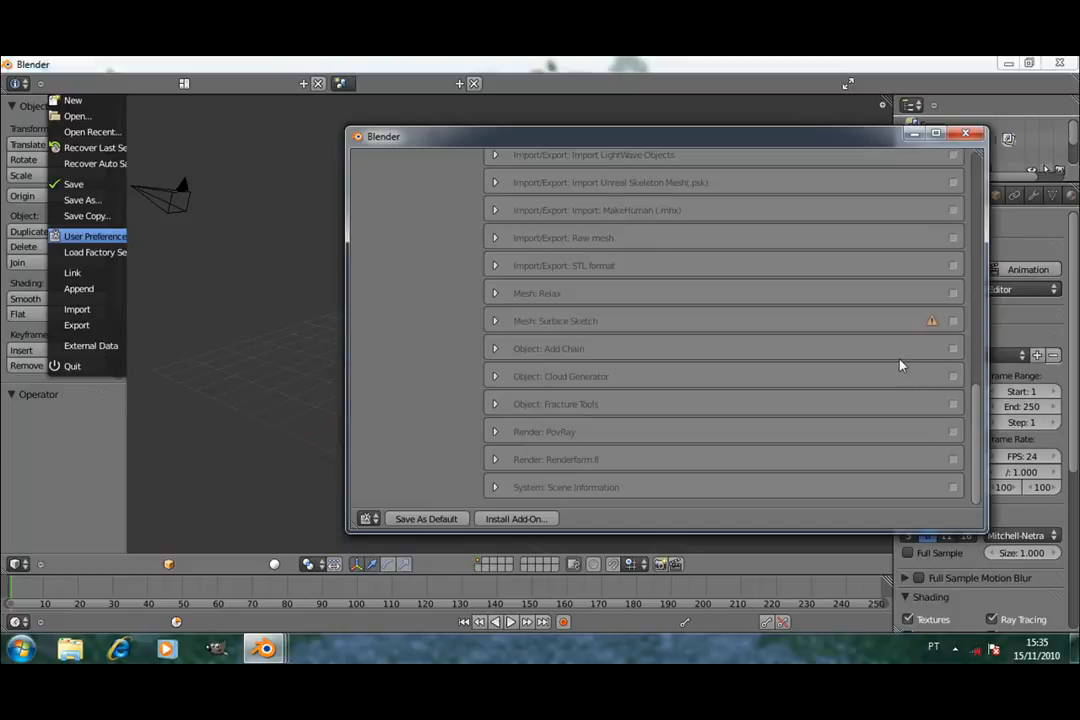
pyautogui.scroll(6, 762, 382)
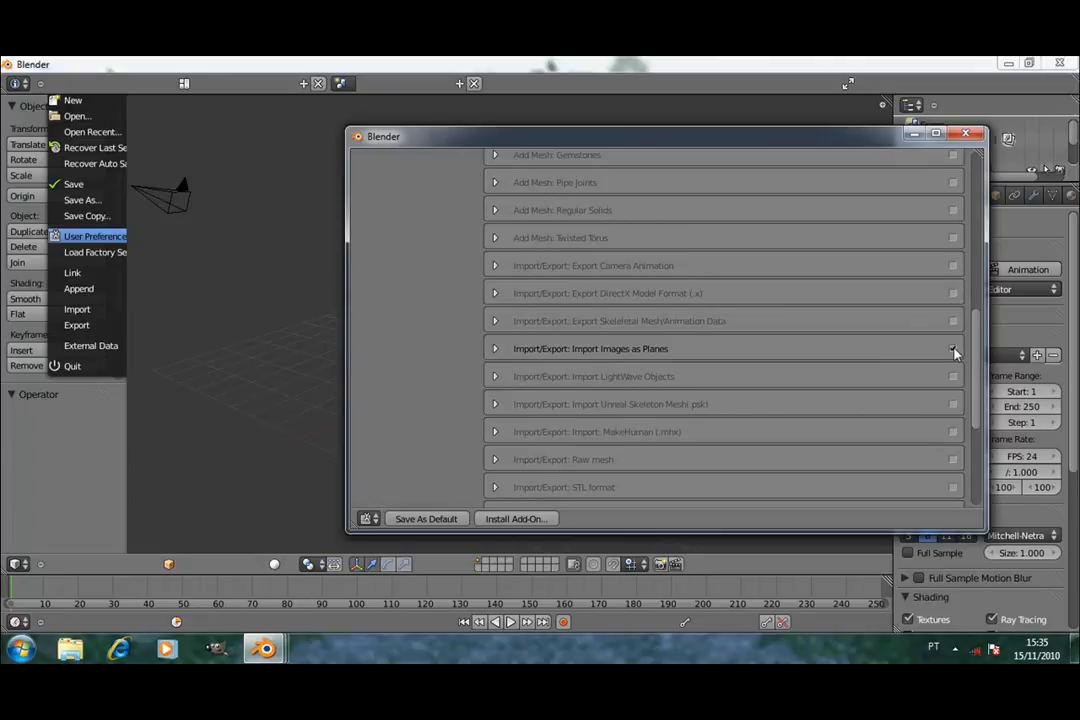
pyautogui.click(953, 354)
pyautogui.scroll(1, 803, 467)
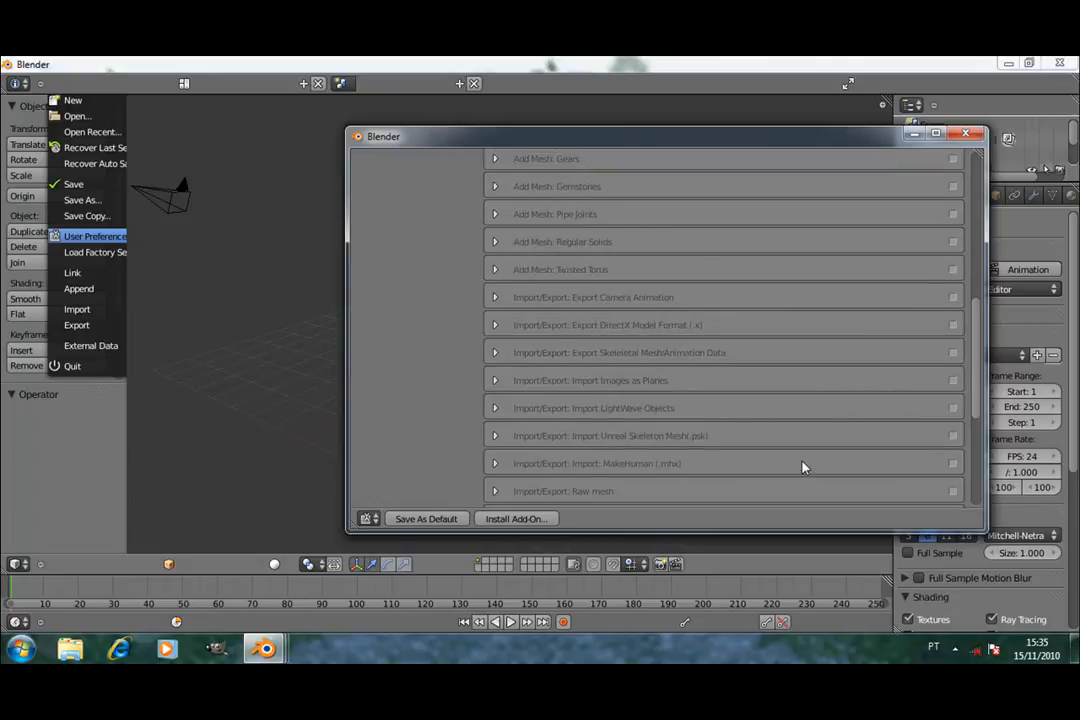
pyautogui.scroll(10, 803, 467)
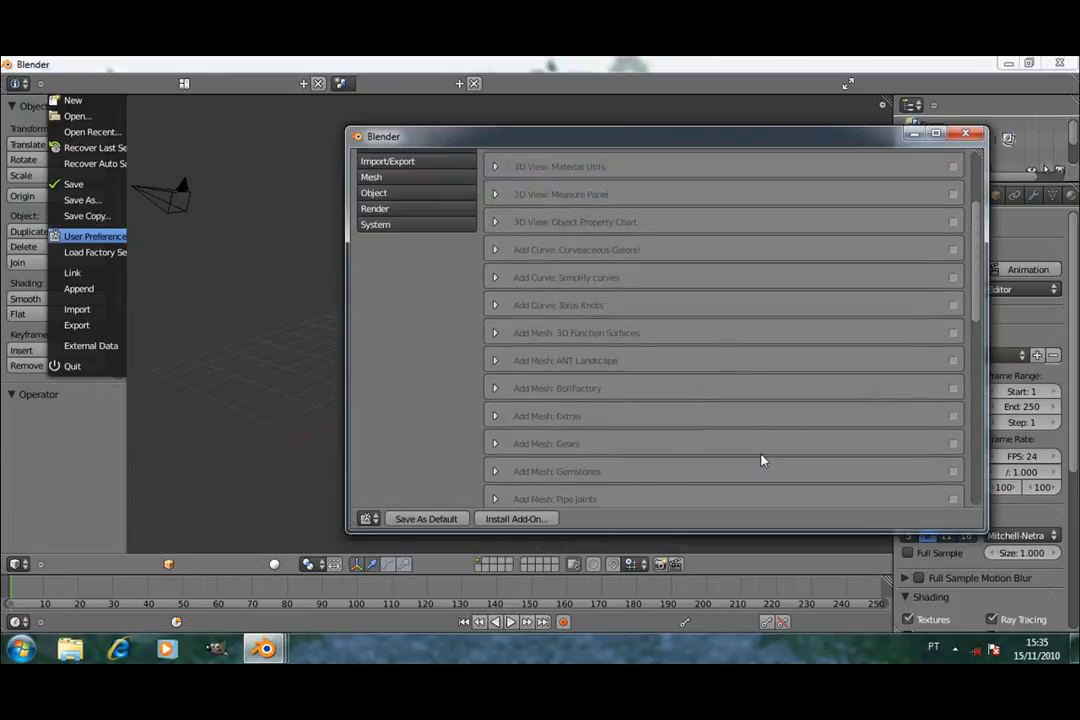
pyautogui.scroll(6, 762, 460)
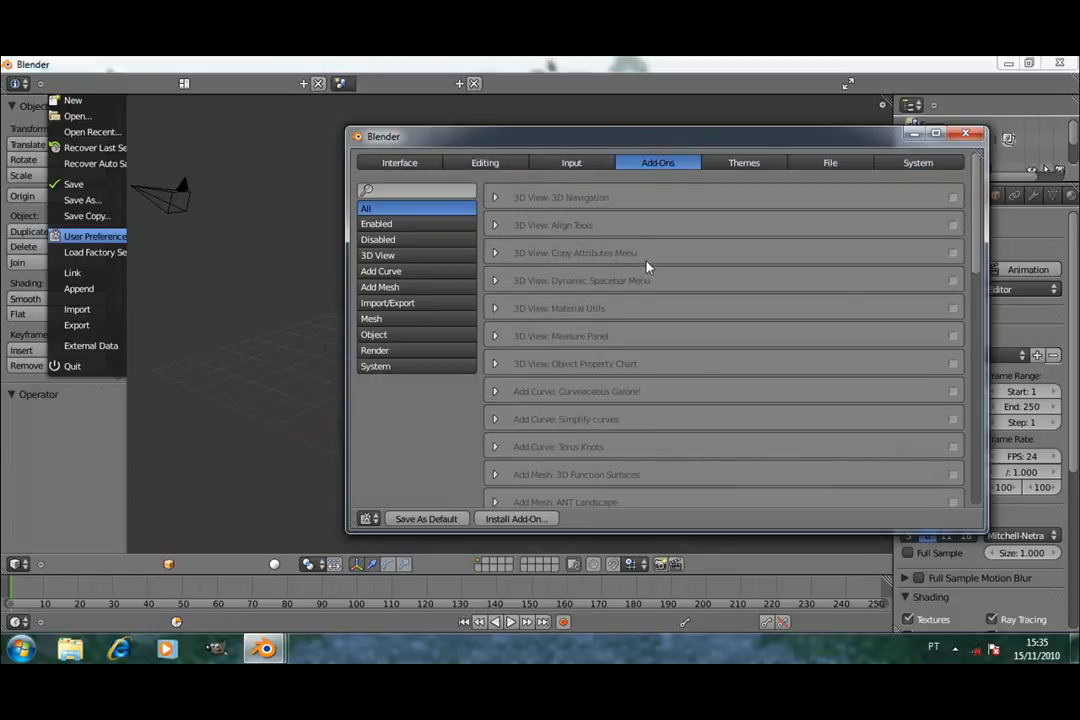
# Step: Switch the Select With mouse button to Left and back to Right in the input preferences
pyautogui.click(571, 163)
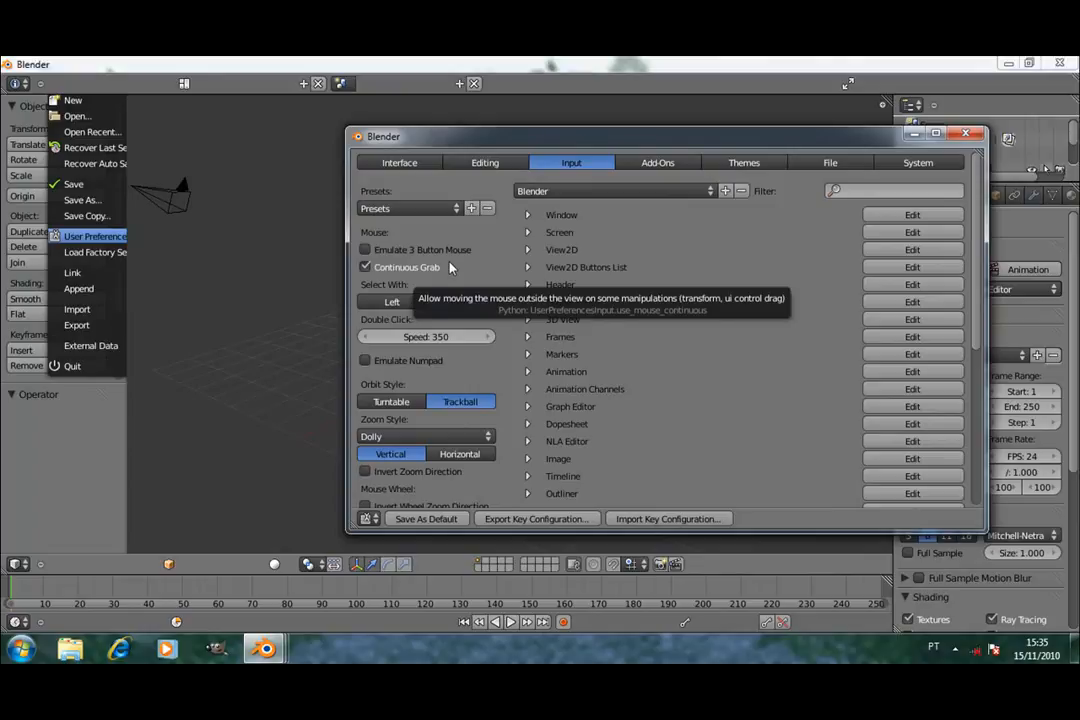
pyautogui.click(452, 304)
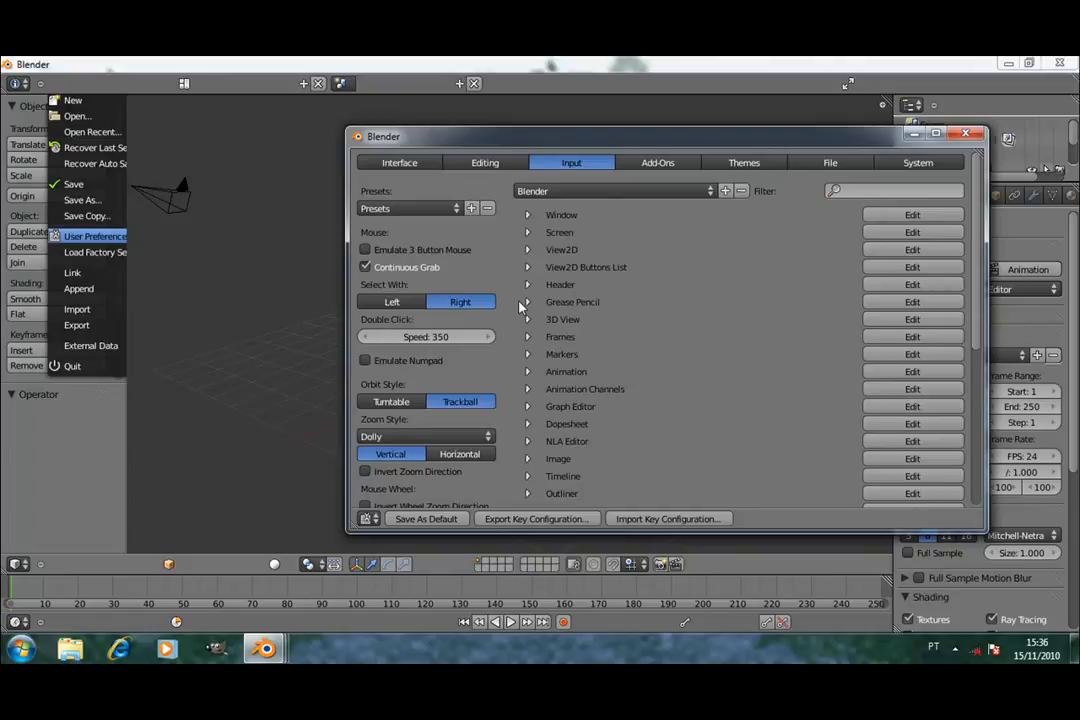
pyautogui.moveTo(594, 135); pyautogui.dragTo(399, 140)
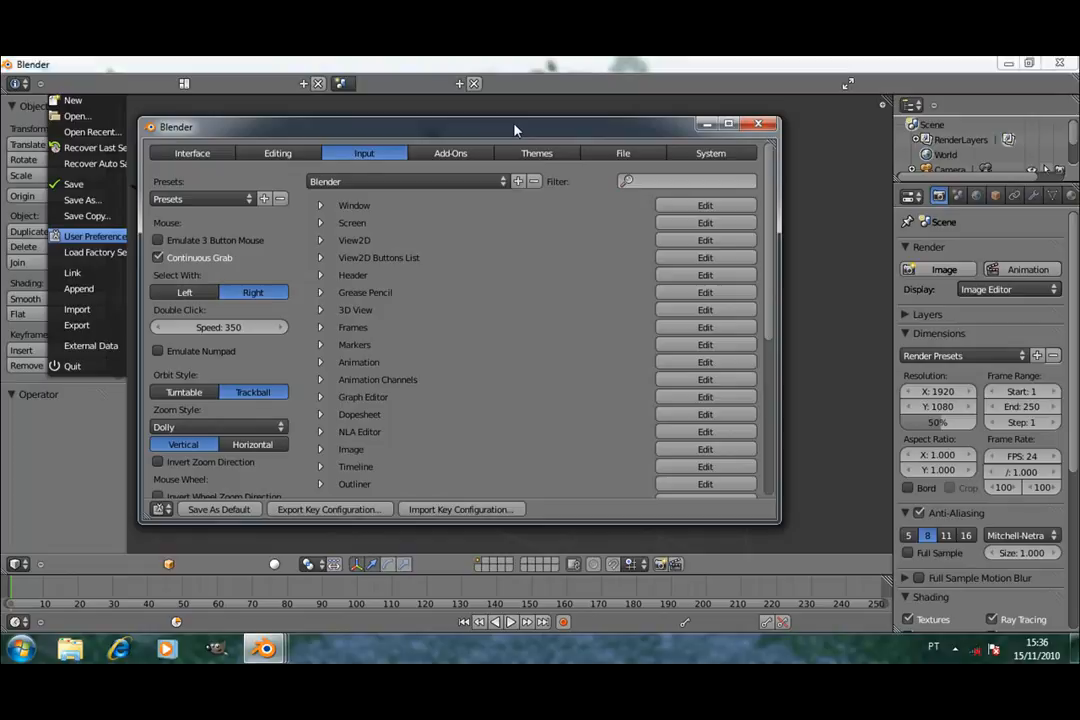
pyautogui.moveTo(514, 130); pyautogui.dragTo(695, 126)
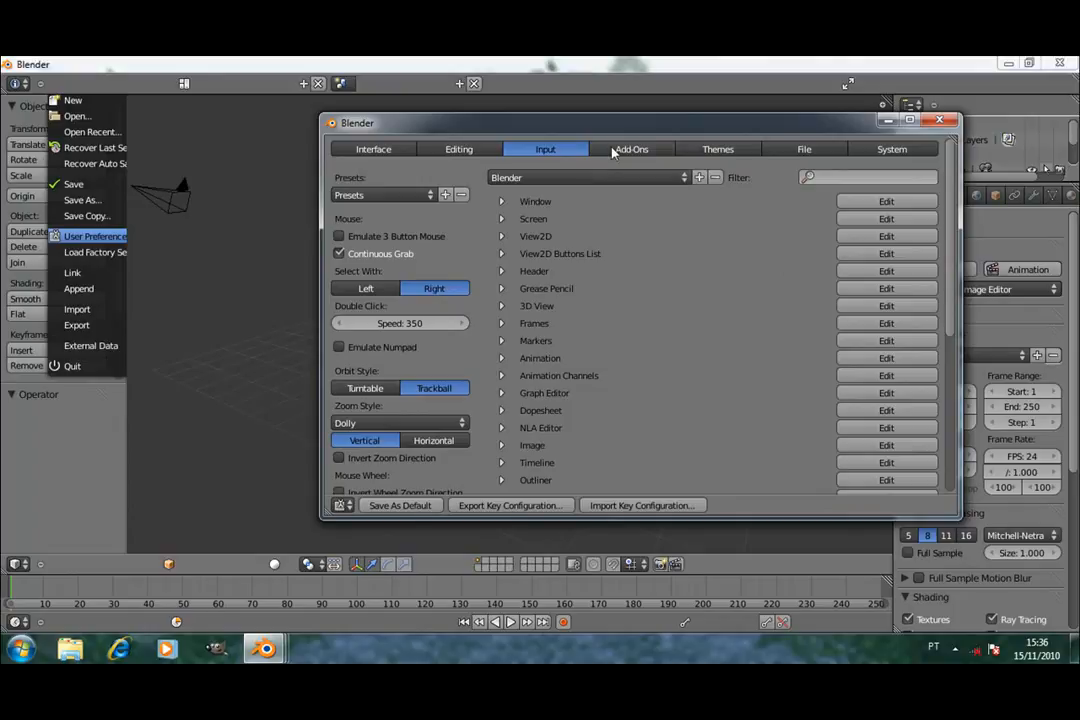
pyautogui.click(352, 290)
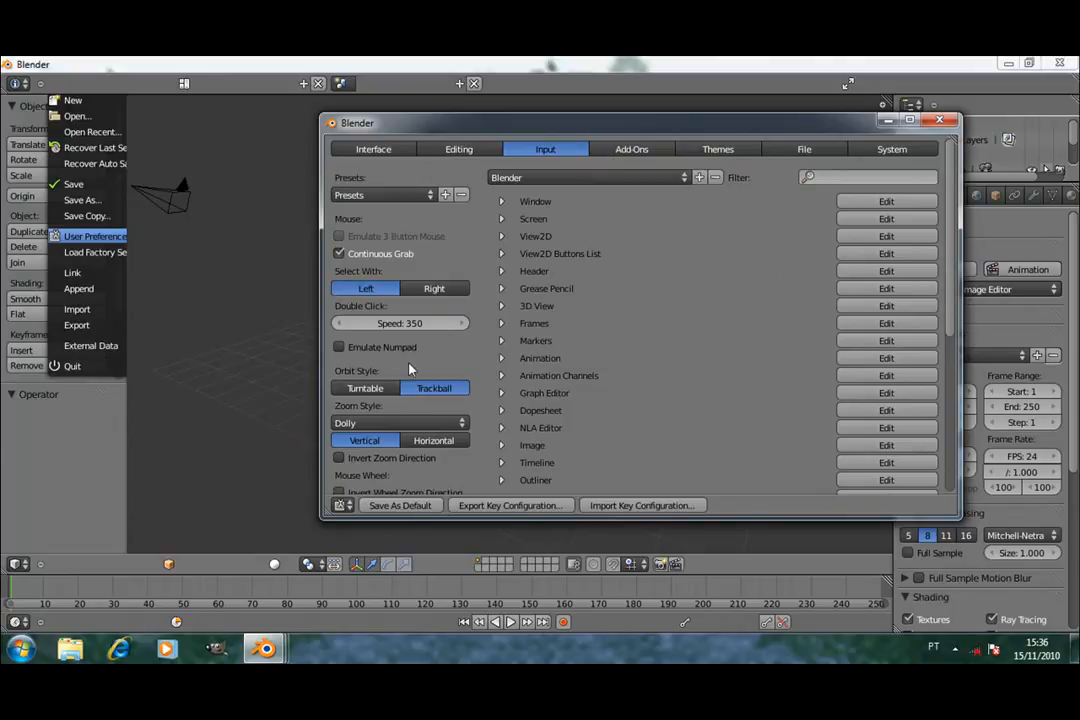
pyautogui.click(436, 290)
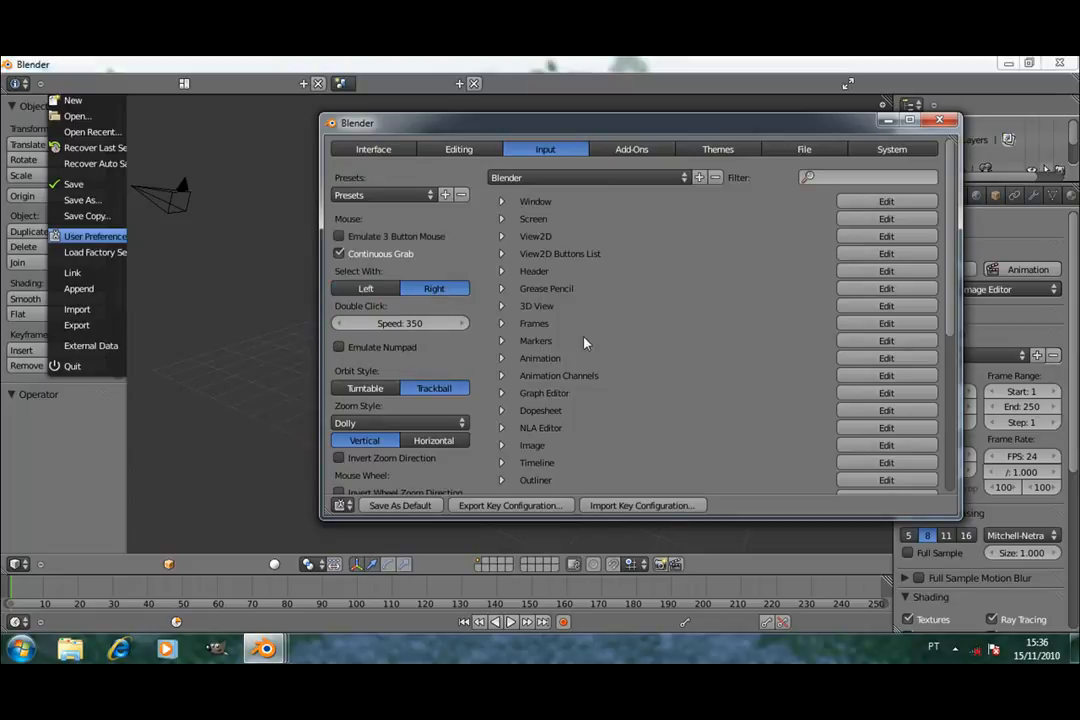
# Step: Look over the File preferences and the System preferences
pyautogui.click(818, 150)
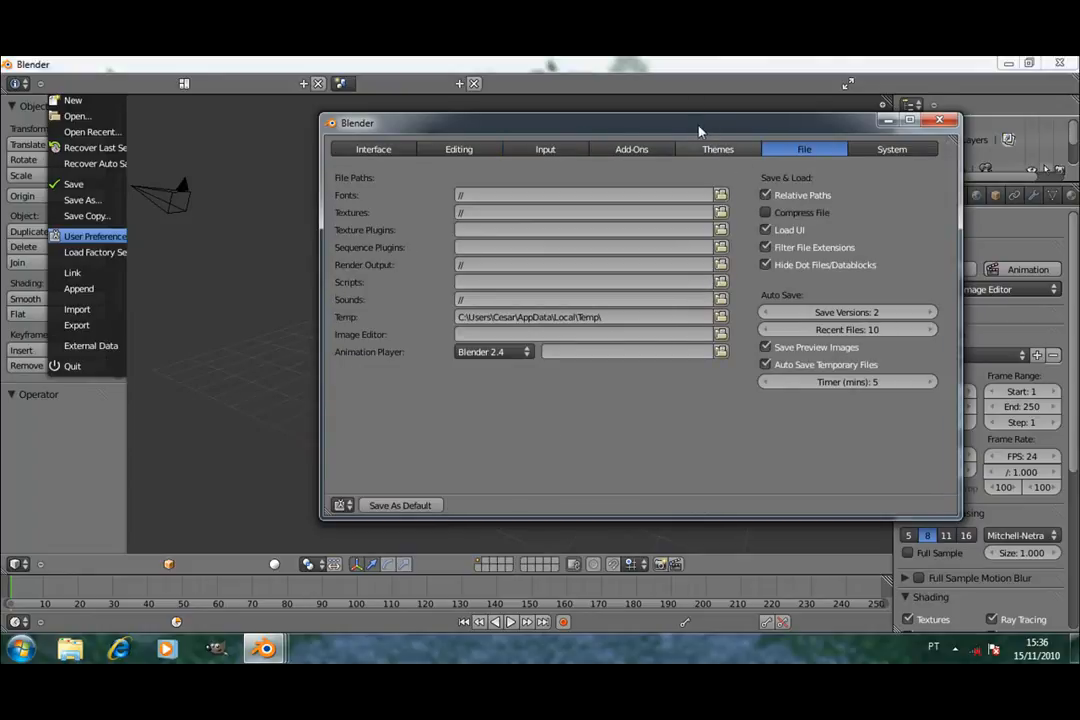
pyautogui.moveTo(700, 130); pyautogui.dragTo(552, 143)
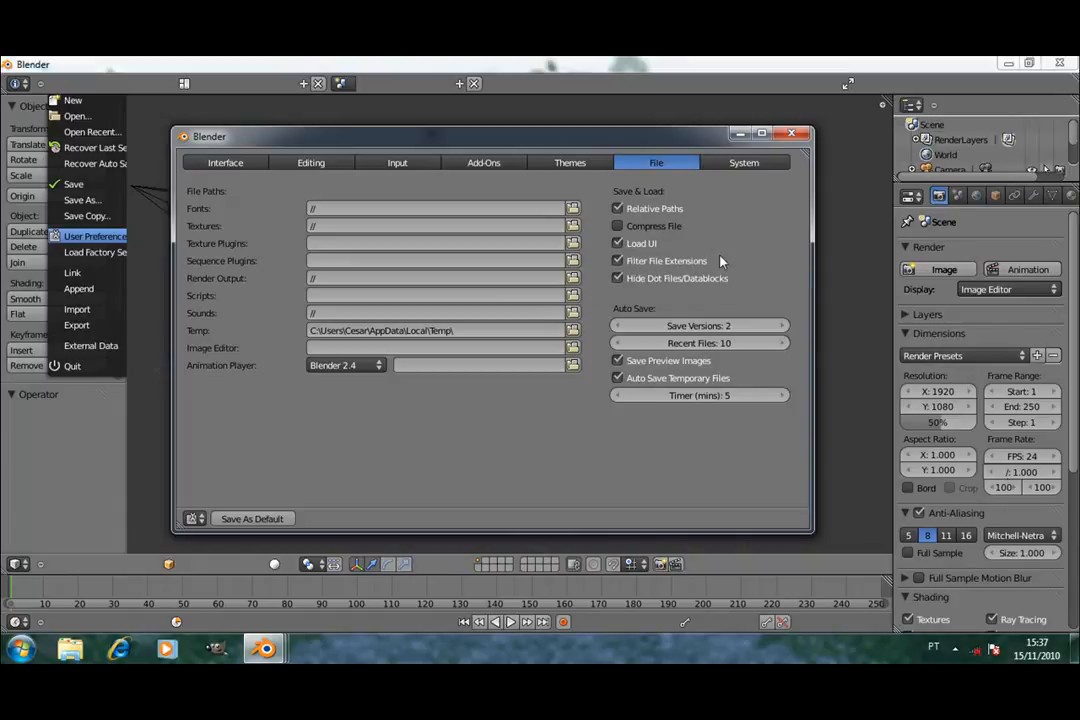
pyautogui.click(748, 166)
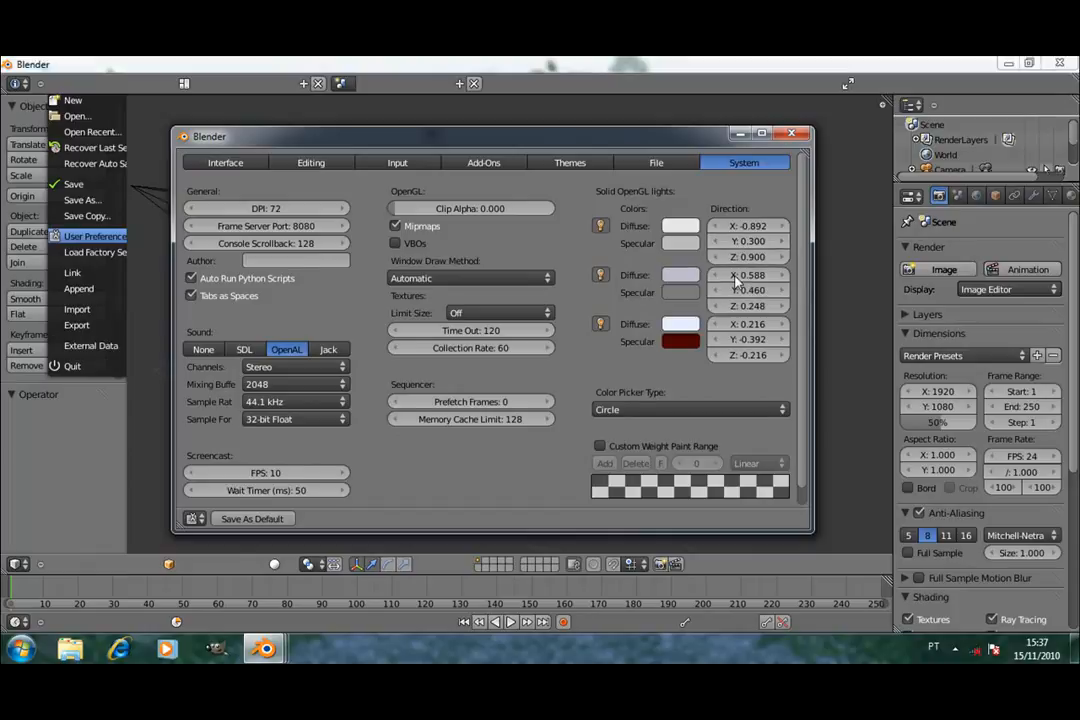
pyautogui.scroll(-1, 742, 405)
pyautogui.scroll(1, 600, 430)
# Step: Show the Themes preferences and move the preferences window aside so the cube in the 3D view is visible
pyautogui.click(580, 170)
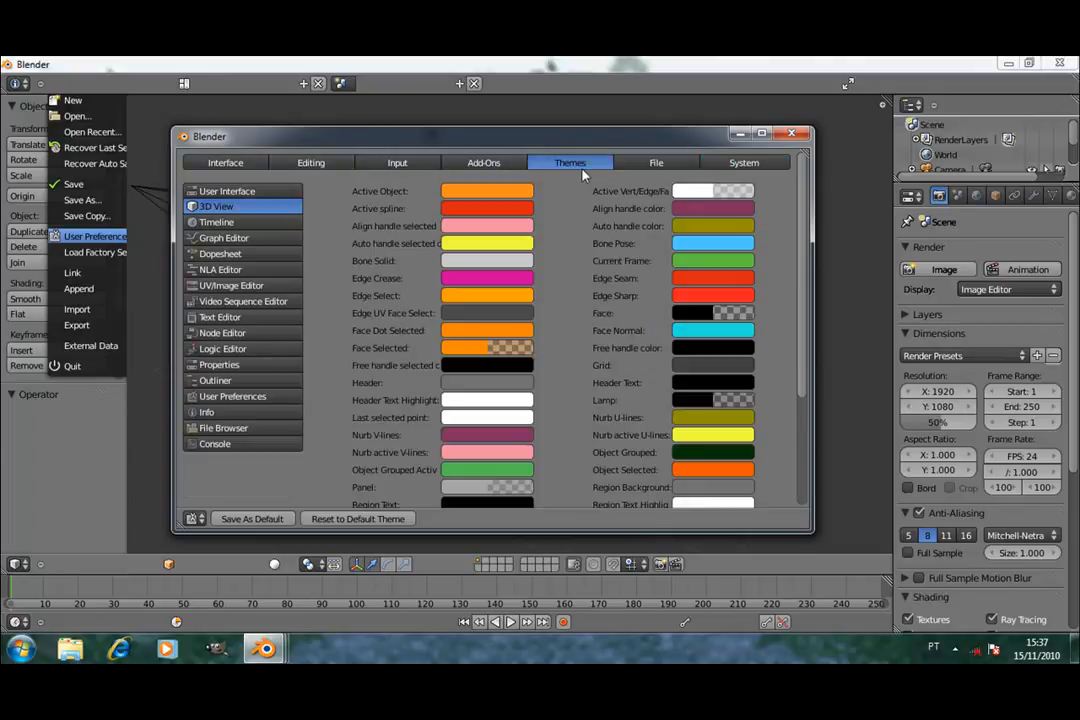
pyautogui.moveTo(516, 148); pyautogui.dragTo(849, 137)
pyautogui.moveTo(679, 129); pyautogui.dragTo(728, 112)
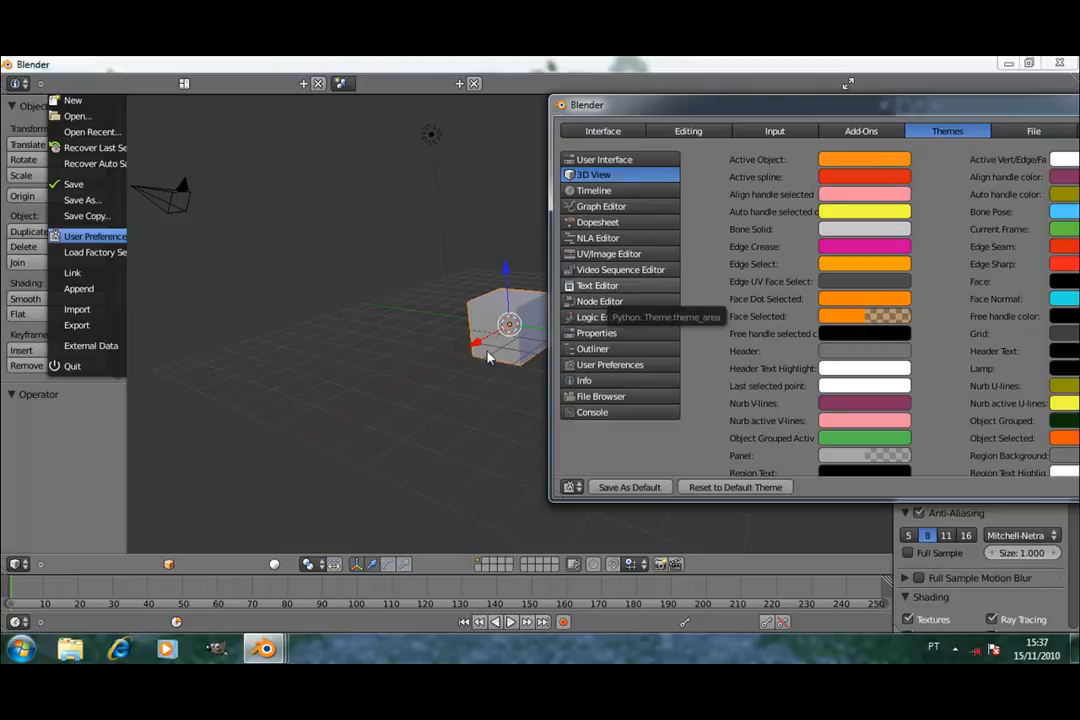
# Step: Try a green Active Object color in the 3D View theme, and reset to the default theme
pyautogui.click(845, 161)
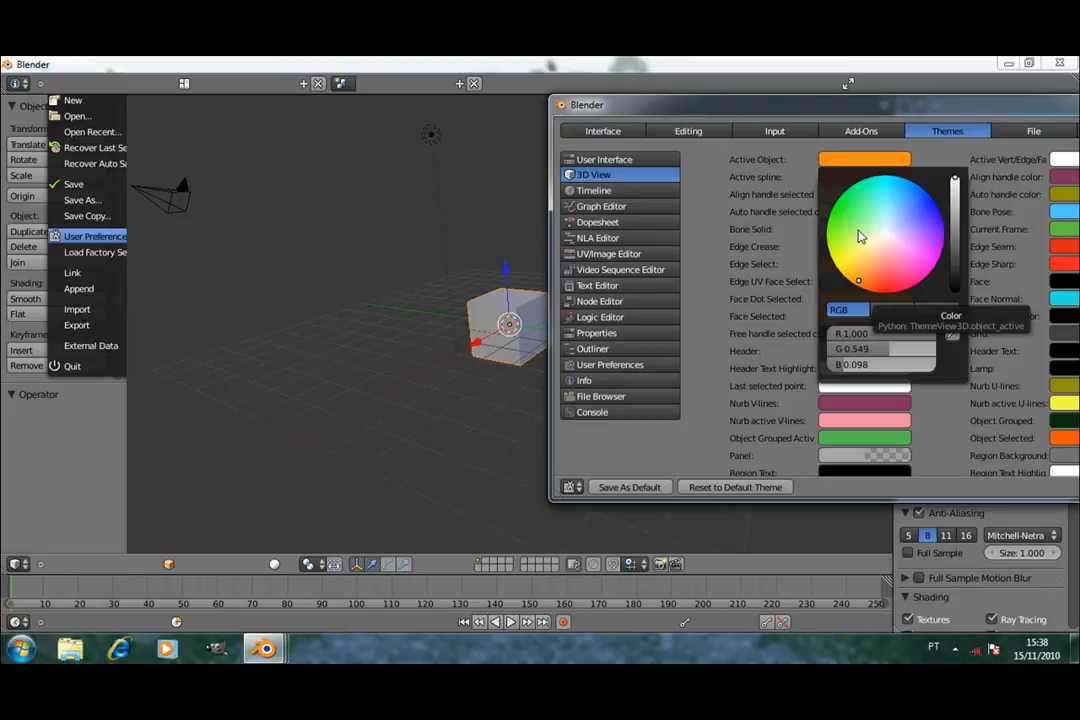
pyautogui.click(836, 208)
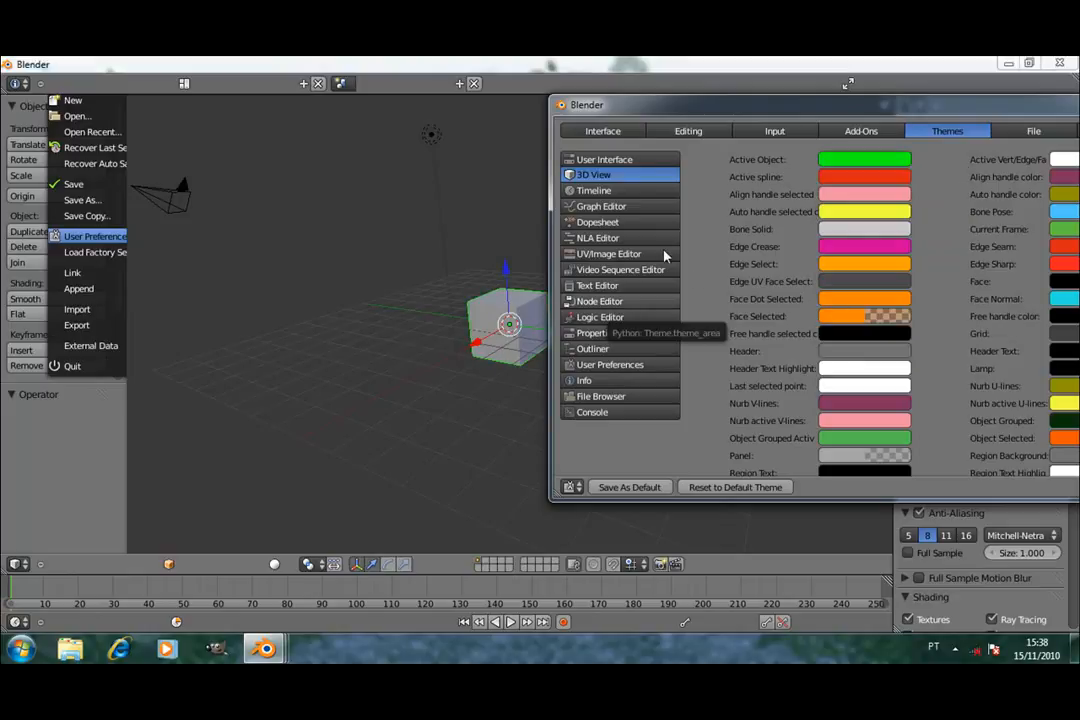
pyautogui.click(766, 487)
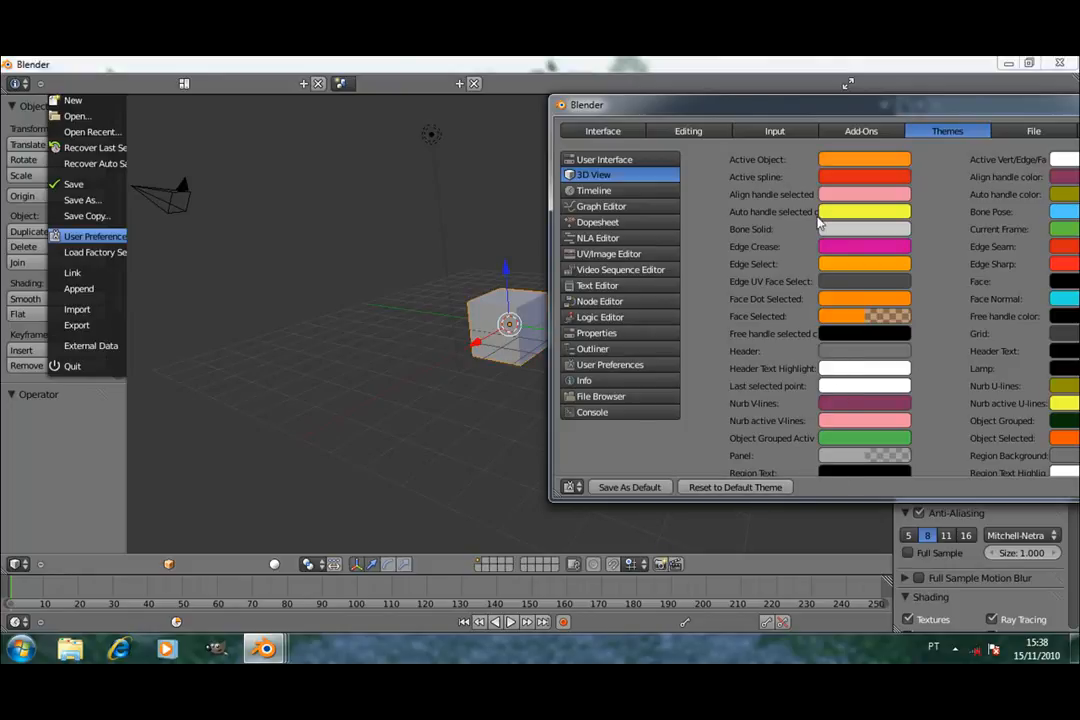
# Step: Set the 3D View theme's Window Background to a darker gray
pyautogui.moveTo(803, 113); pyautogui.dragTo(730, 114)
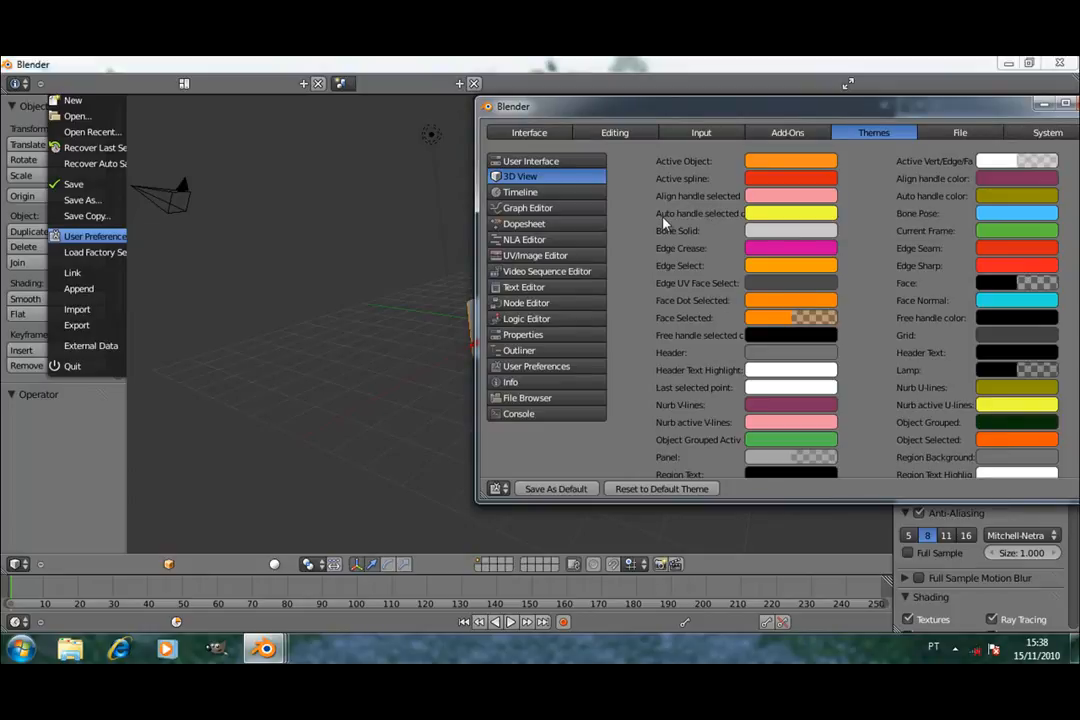
pyautogui.scroll(-5, 775, 247)
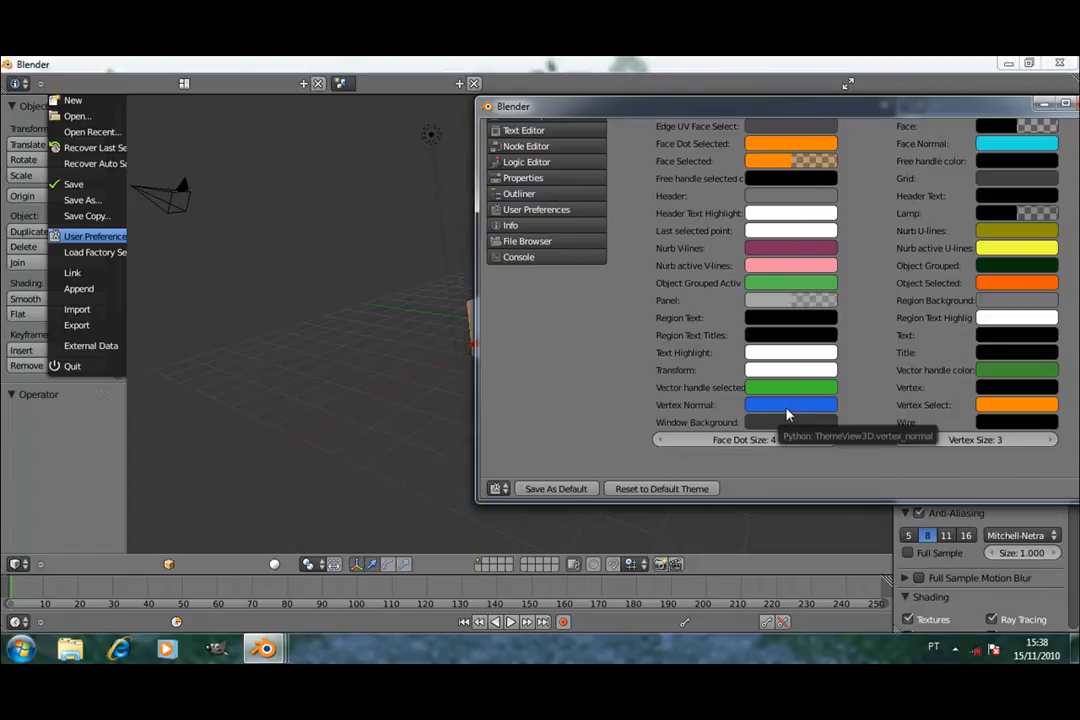
pyautogui.click(780, 422)
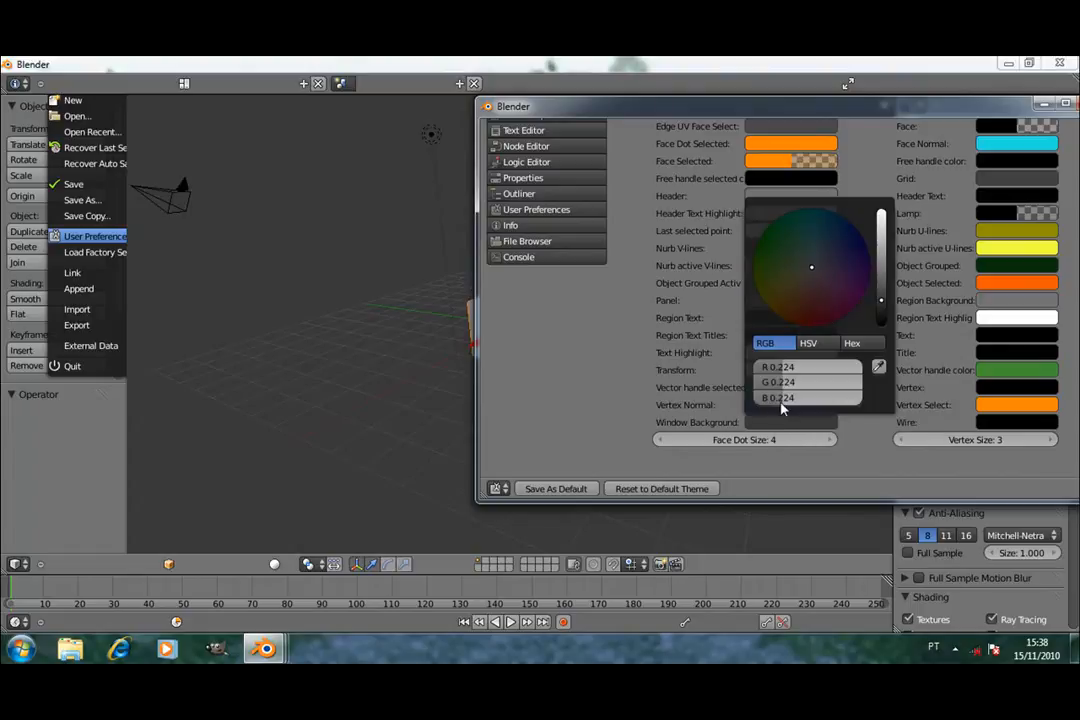
pyautogui.moveTo(881, 235)
pyautogui.mouseDown()
pyautogui.moveTo(881, 218)
pyautogui.moveTo(881, 245)
pyautogui.mouseUp()
pyautogui.moveTo(727, 450); pyautogui.dragTo(702, 489)
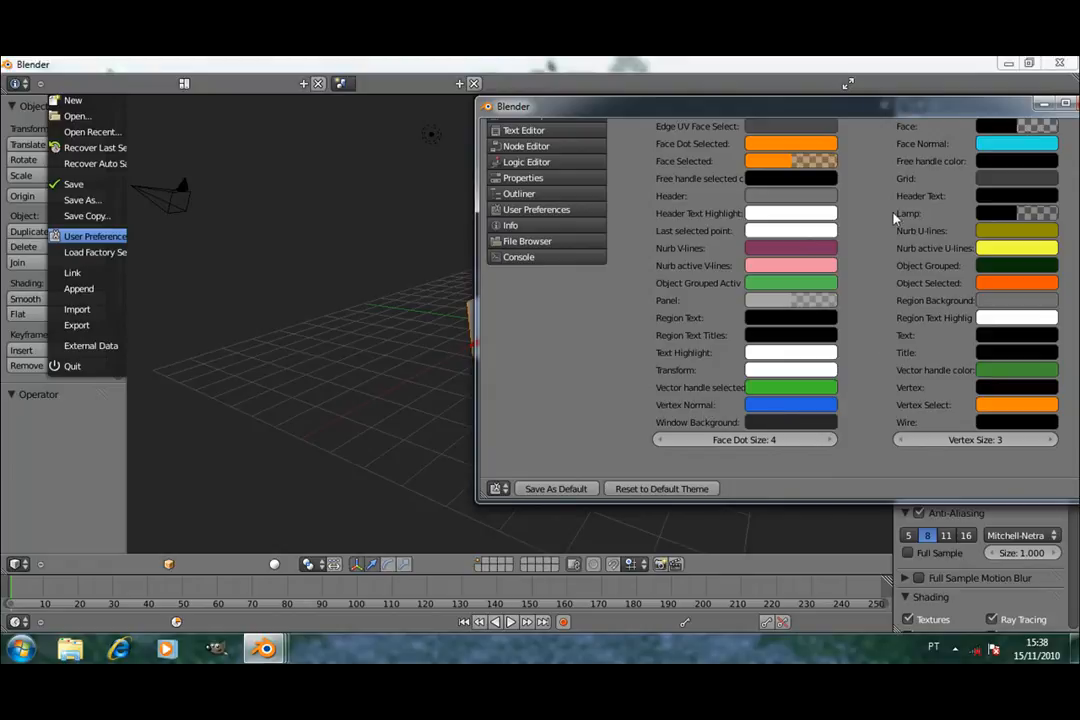
# Step: Save the current preferences as default, dismiss the preferences window and inspect the 3D view from another angle
pyautogui.moveTo(897, 108); pyautogui.dragTo(620, 120)
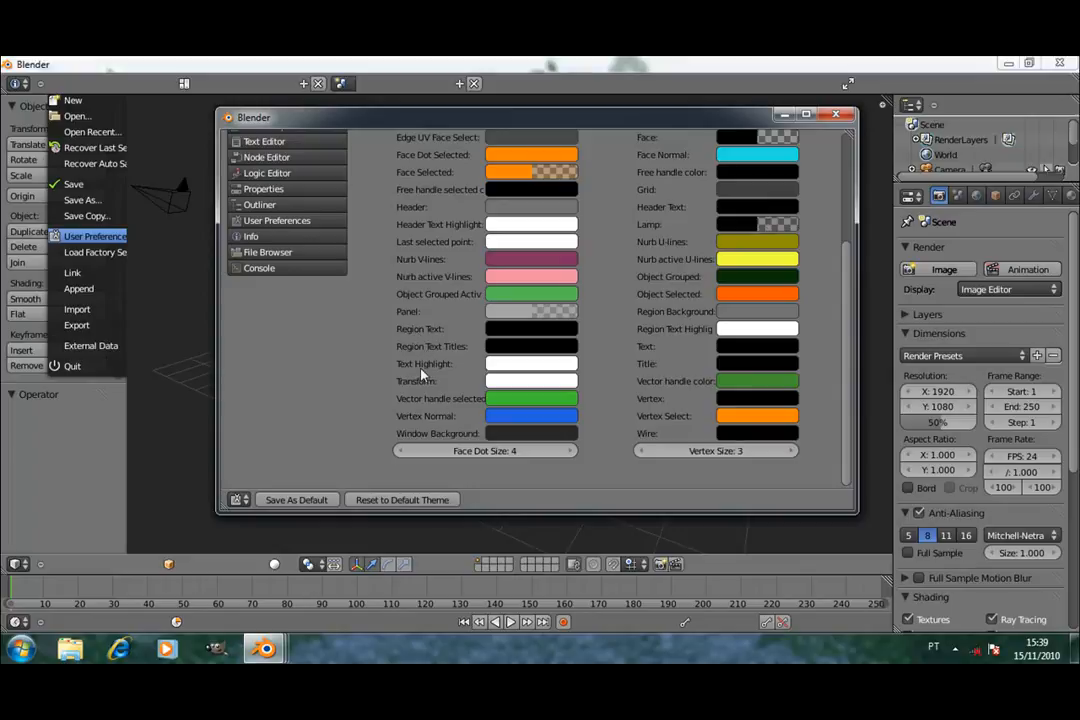
pyautogui.click(287, 505)
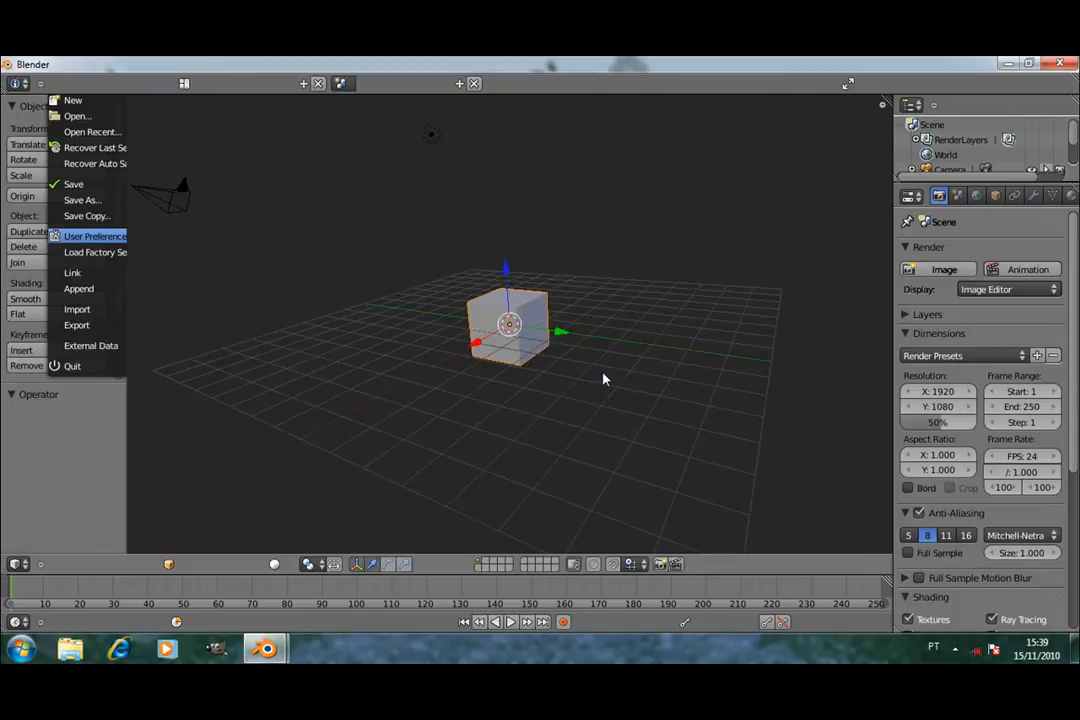
pyautogui.moveTo(610, 323); pyautogui.dragTo(485, 393, button='middle')
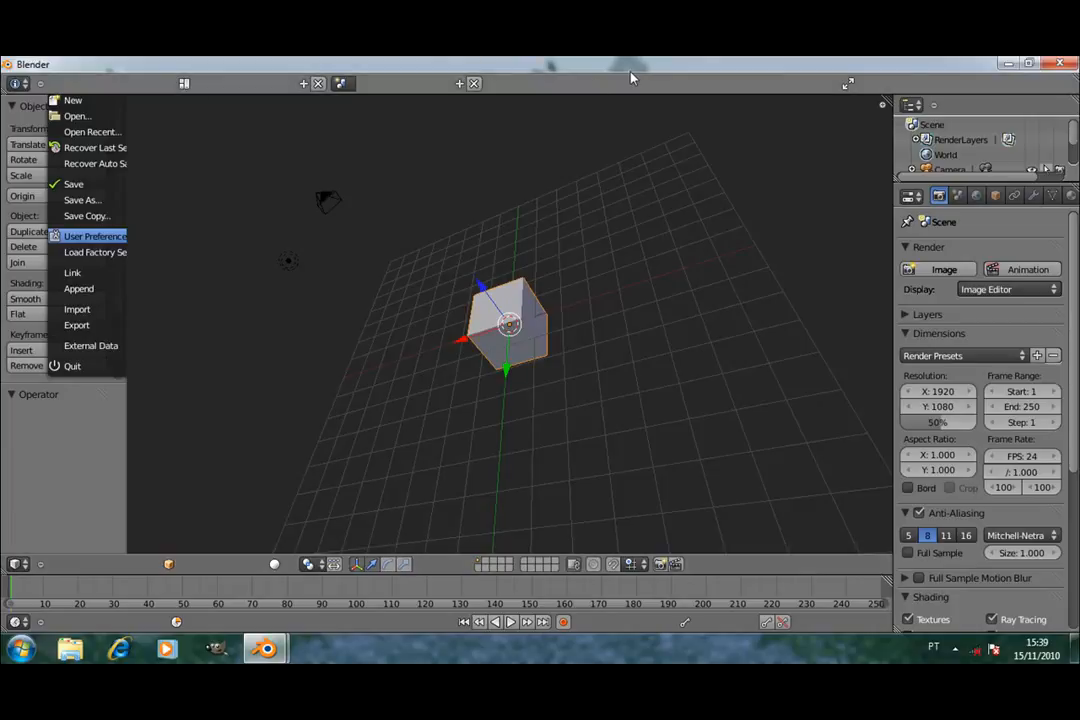
# Step: Restore and re-maximize the main window, and switch it to full screen and back
pyautogui.click(1030, 64)
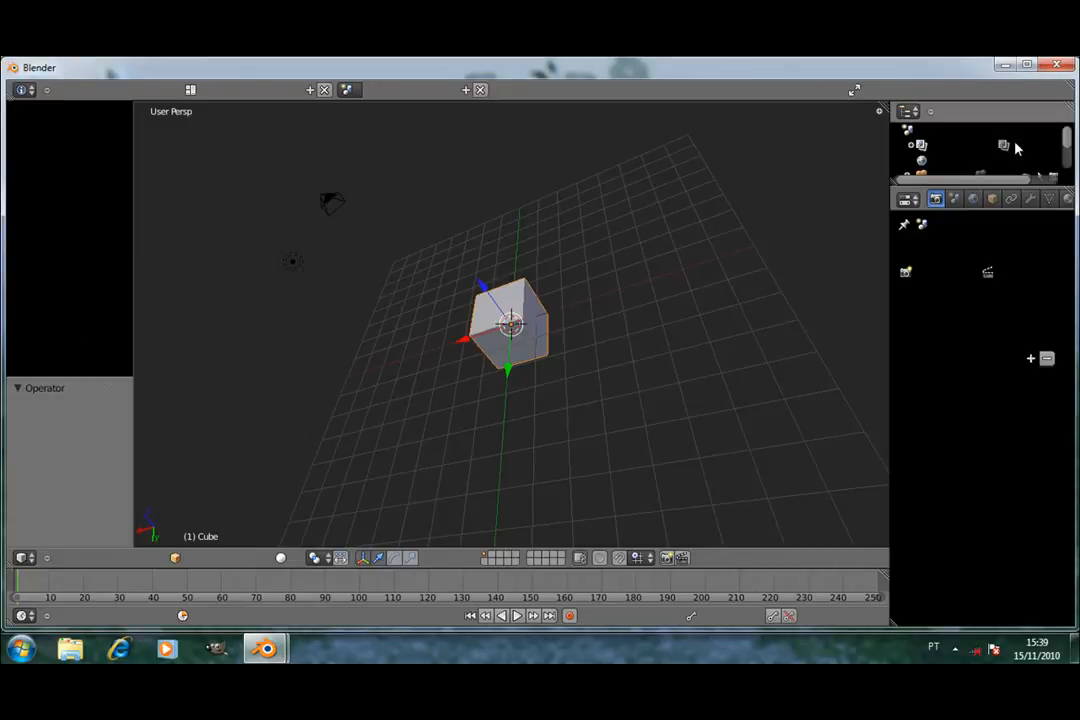
pyautogui.click(1030, 65)
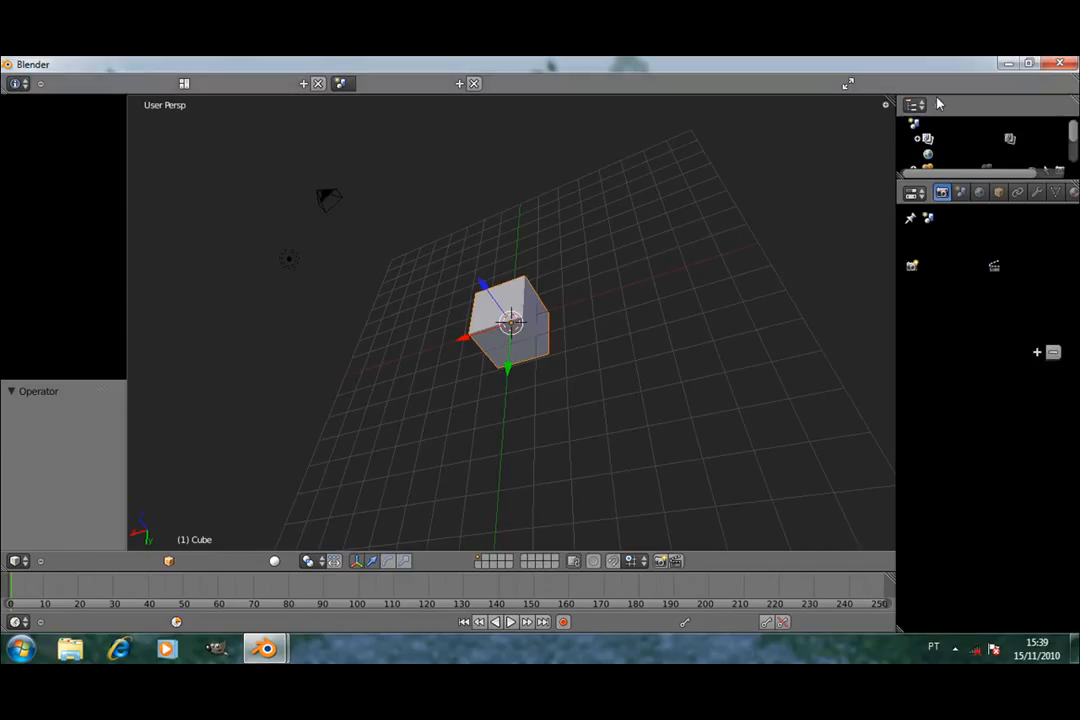
pyautogui.click(848, 85)
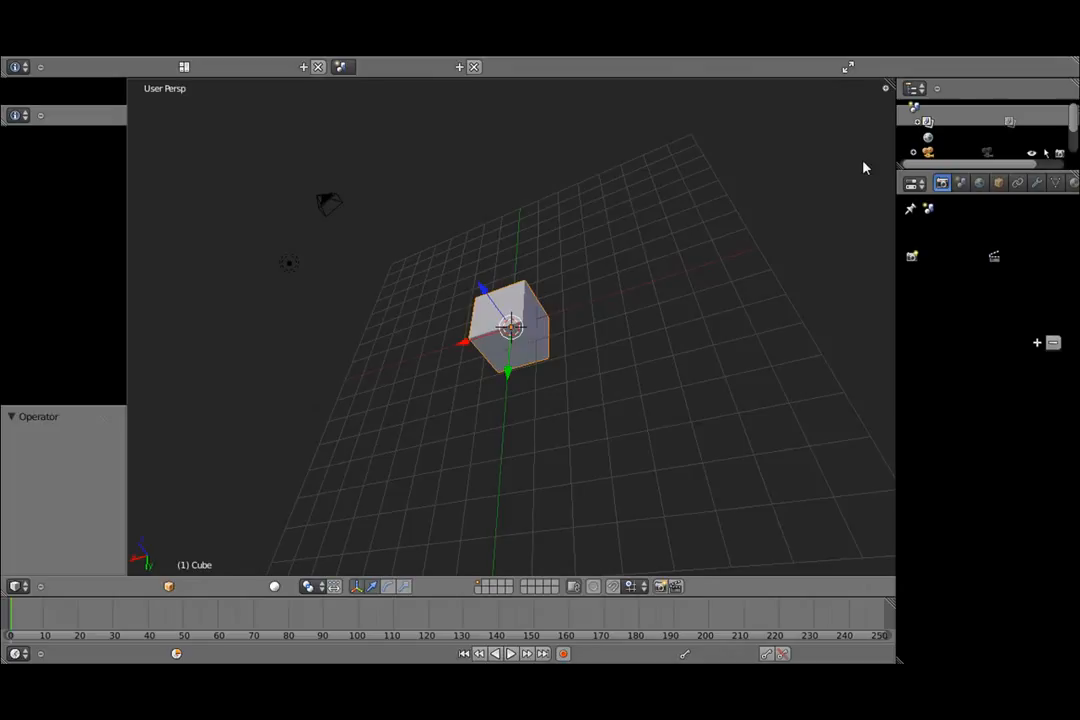
pyautogui.click(848, 70)
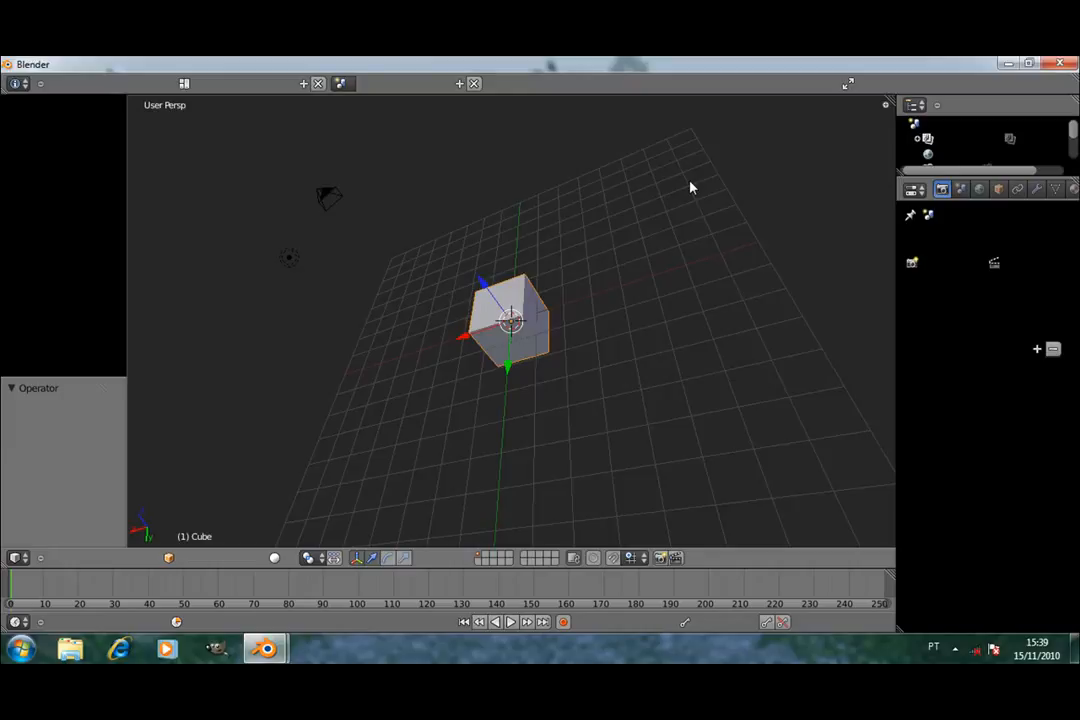
pyautogui.hotkey('ctrl', 's')
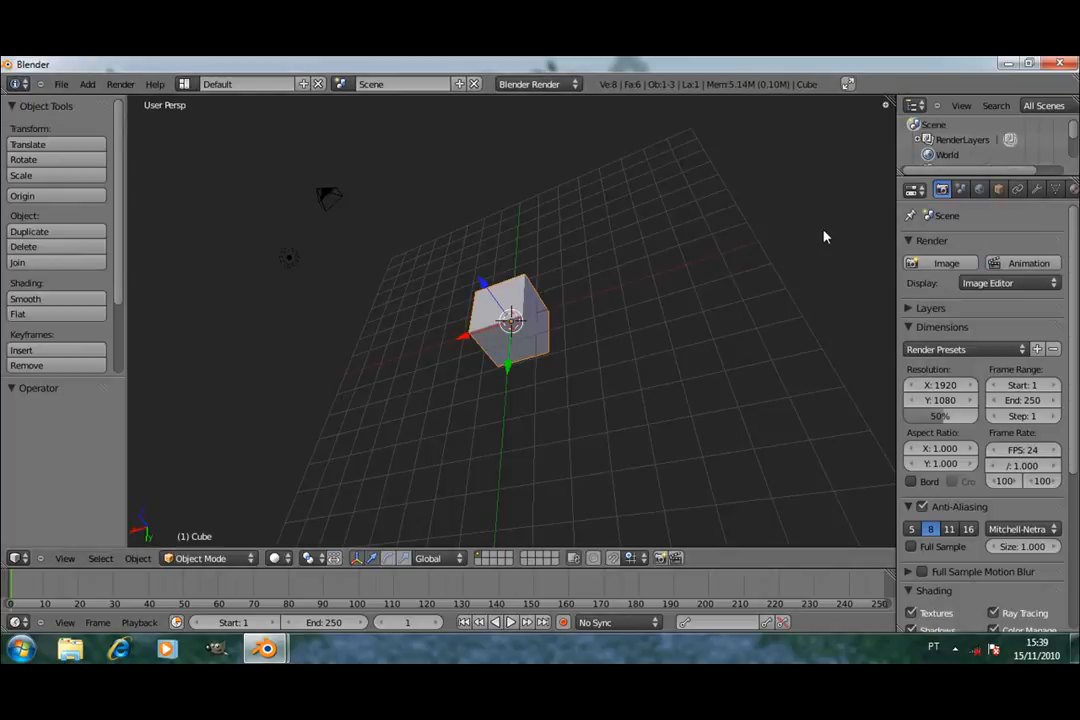
pyautogui.click(1038, 150)
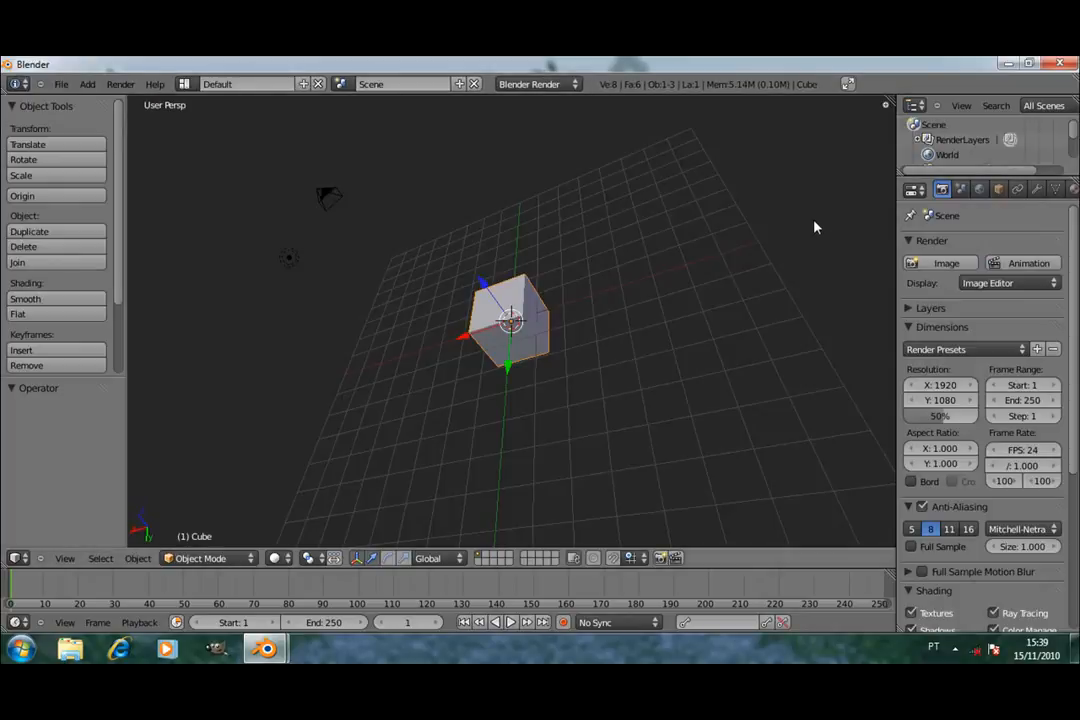